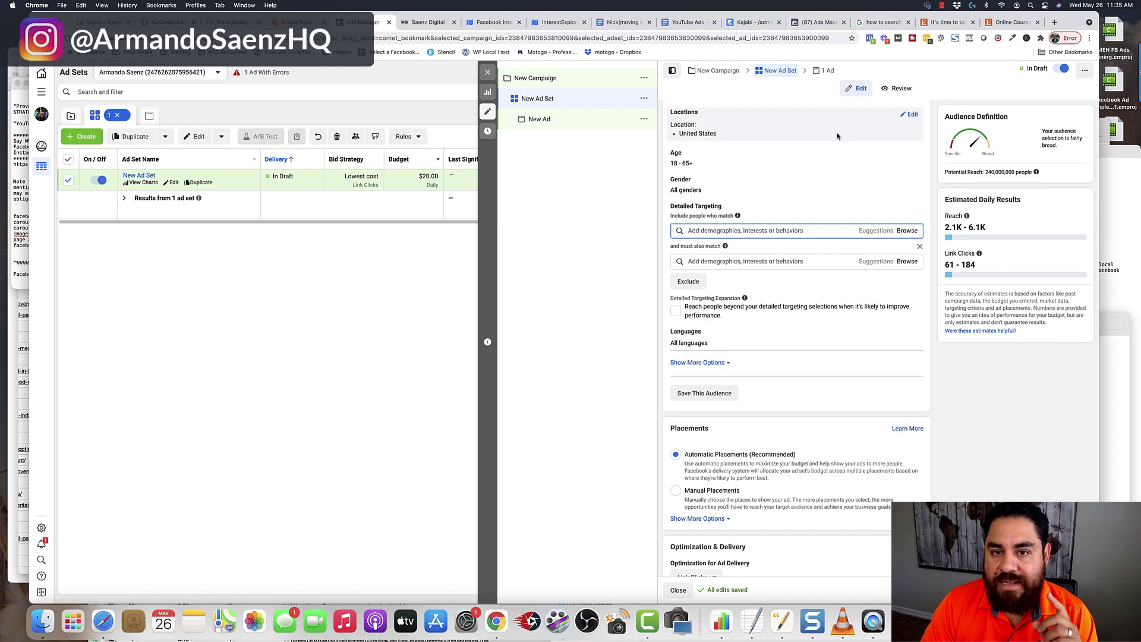
# - Switch from the Ads Manager ad set editor to the Interest Explorer tab
pyautogui.click(552, 24)
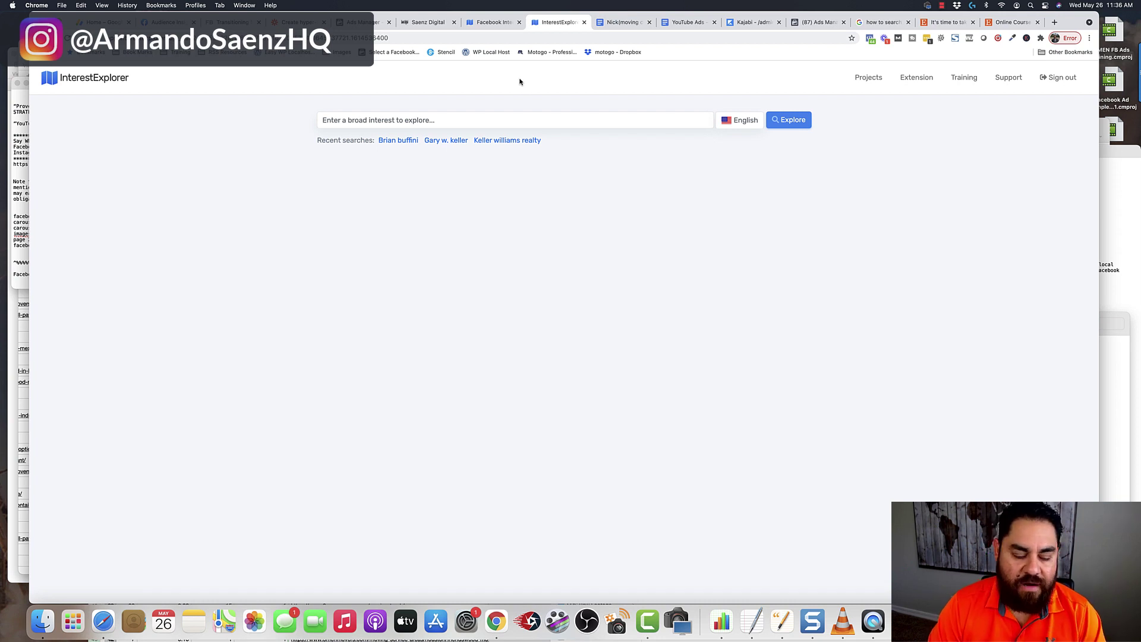
# - Search Interest Explorer for 'tom ferry' and explore its 15 related interests
pyautogui.click(448, 119)
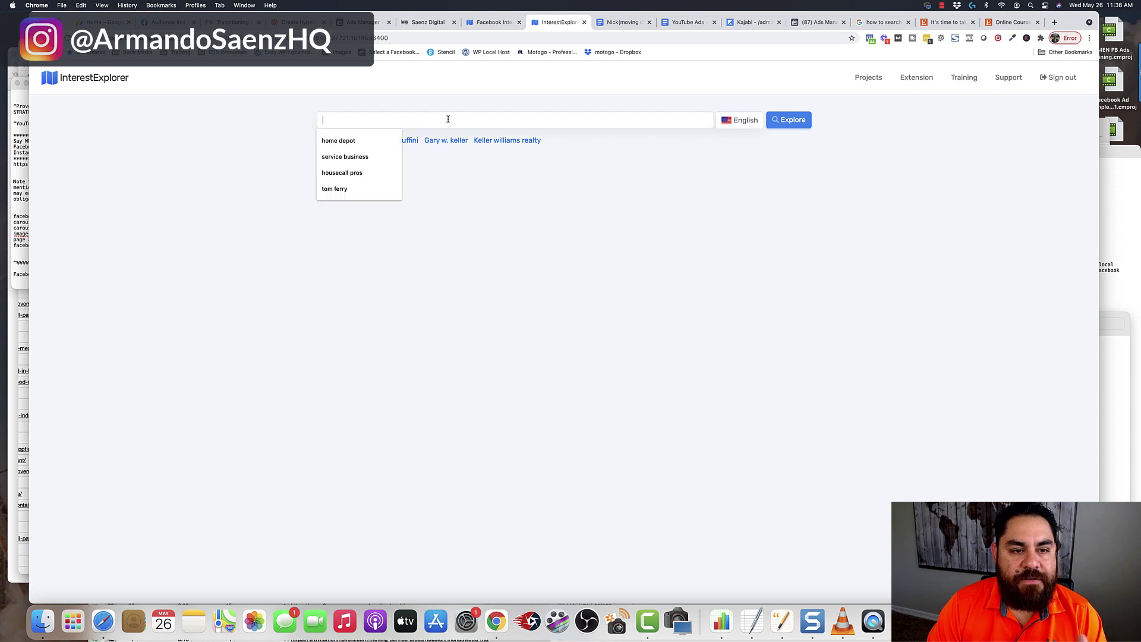
pyautogui.click(108, 118)
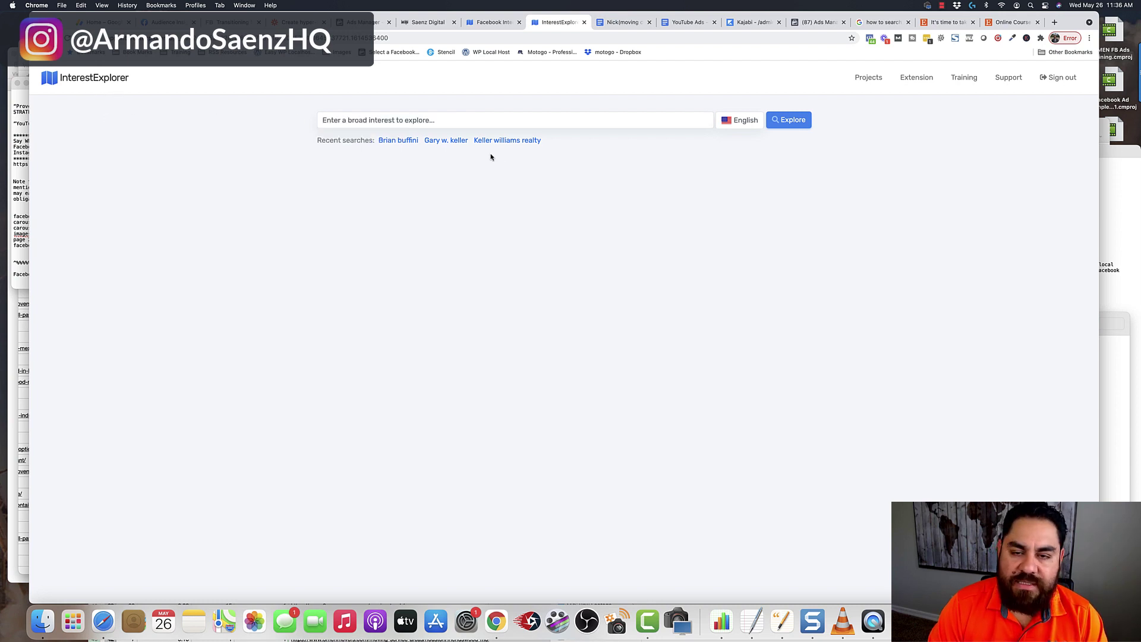
pyautogui.click(447, 125)
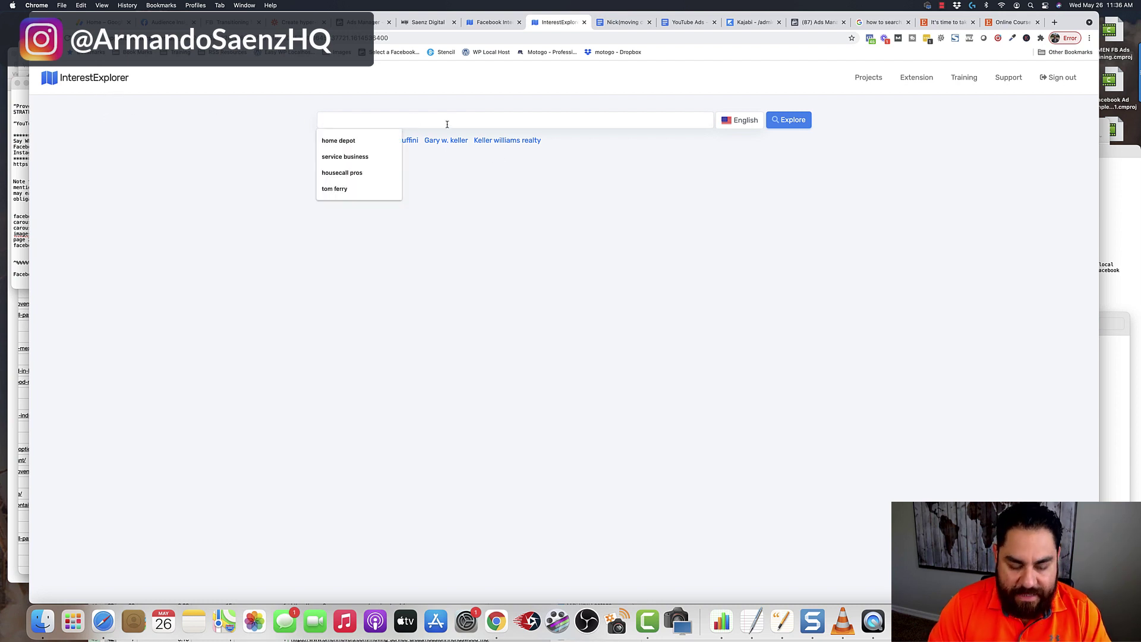
pyautogui.write('tom ferry')
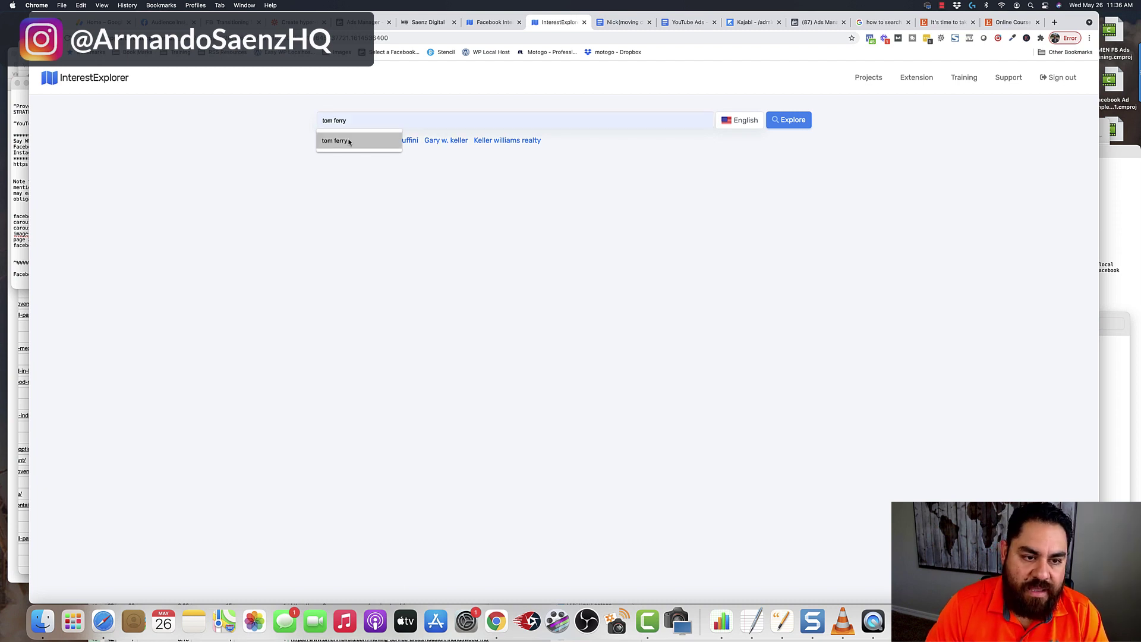
pyautogui.click(348, 140)
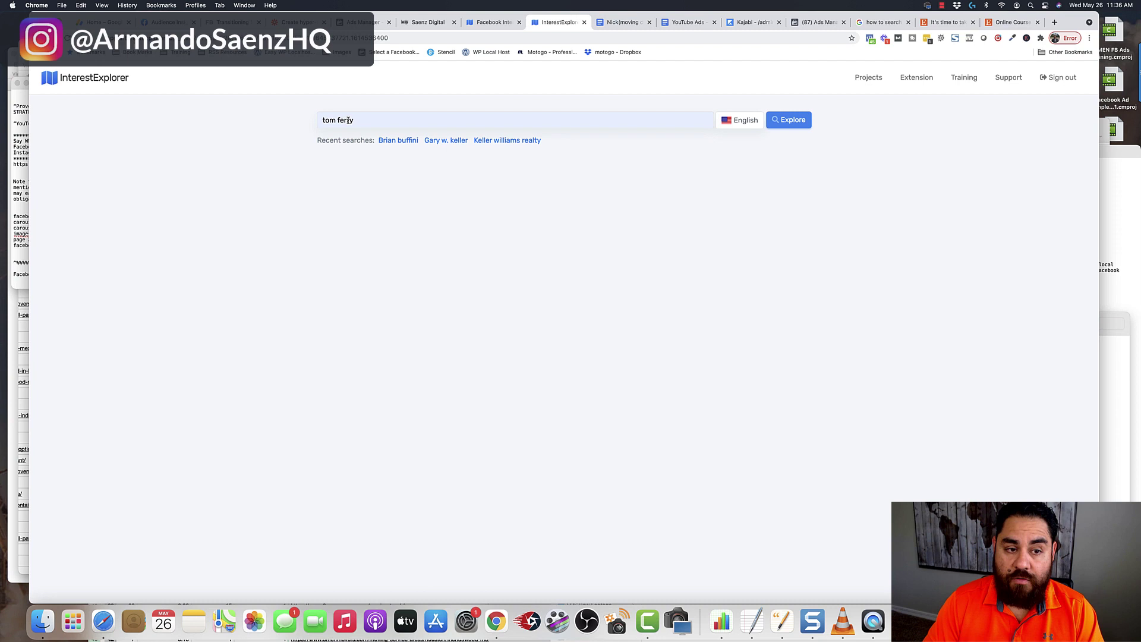
pyautogui.click(788, 121)
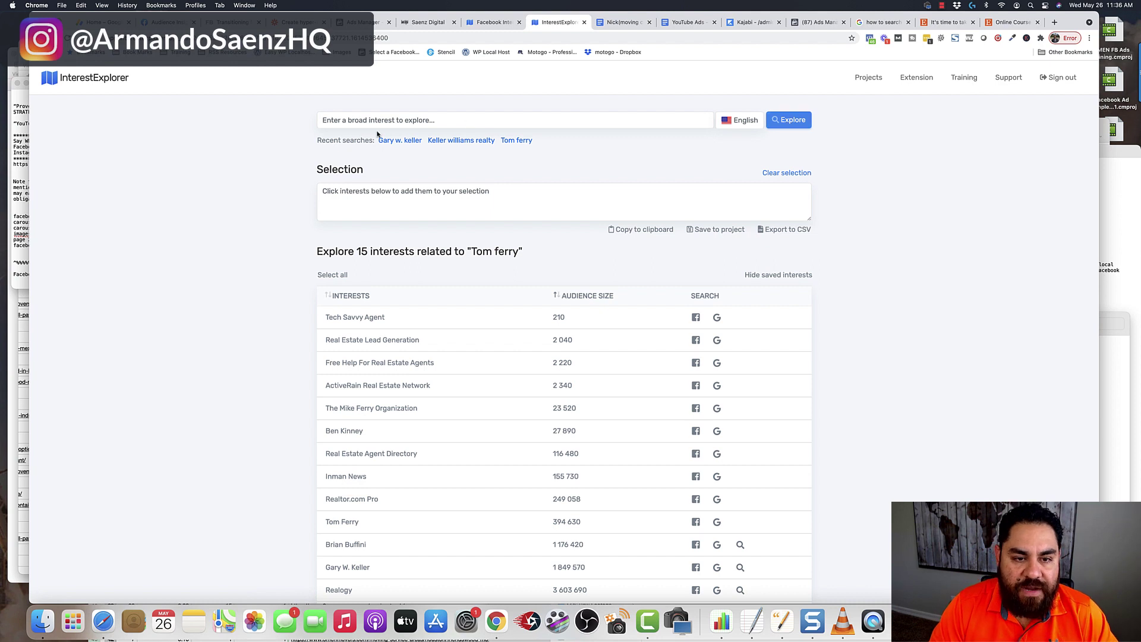
pyautogui.scroll(-2, 292, 211)
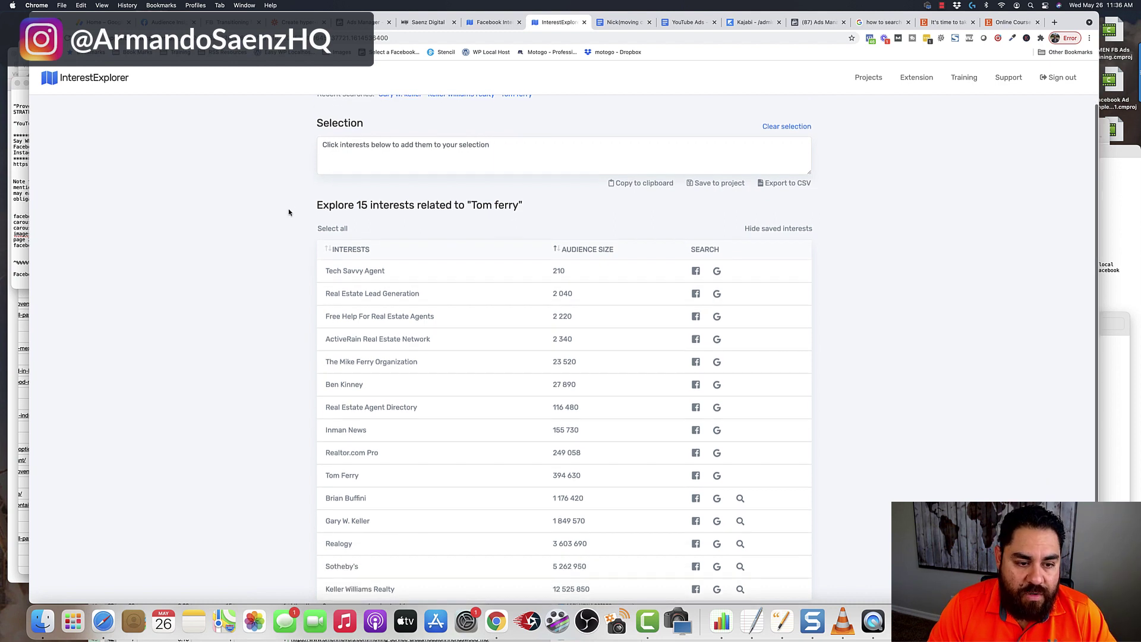
pyautogui.moveTo(325, 205); pyautogui.dragTo(511, 206)
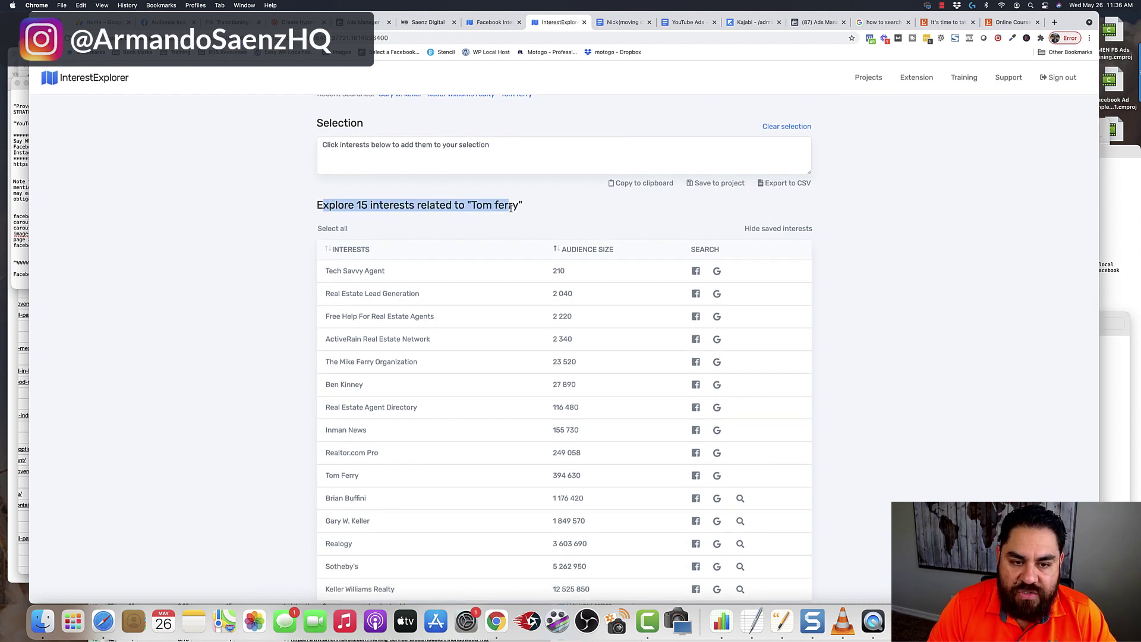
pyautogui.click(511, 208)
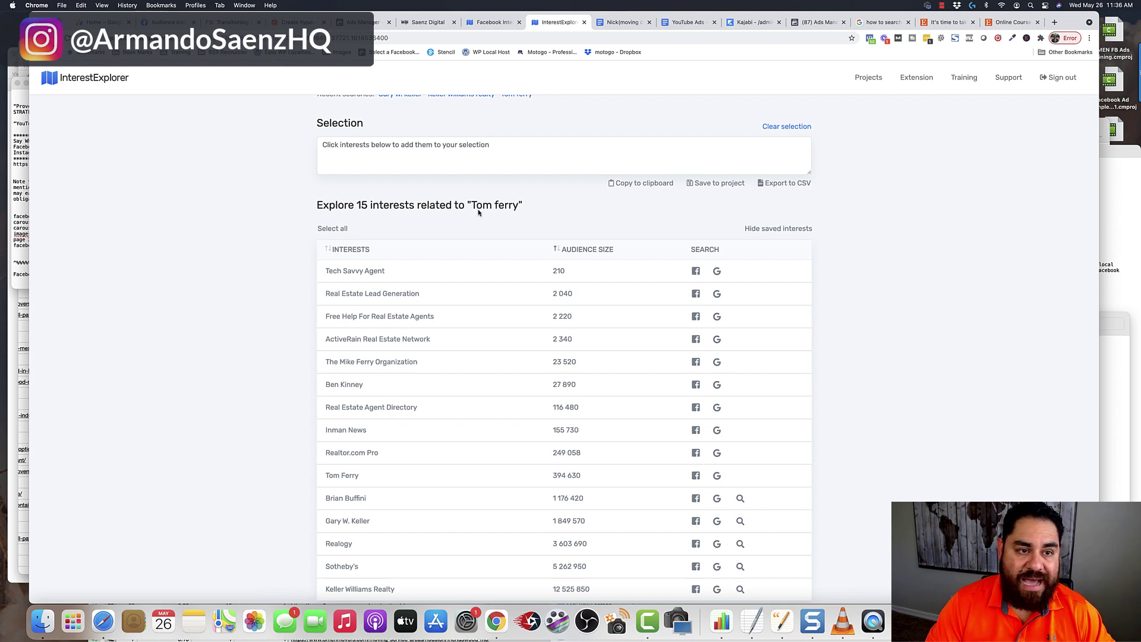
# - Check the ad set's still-empty detailed targeting, then return to the Tom Ferry interest list
pyautogui.click(364, 22)
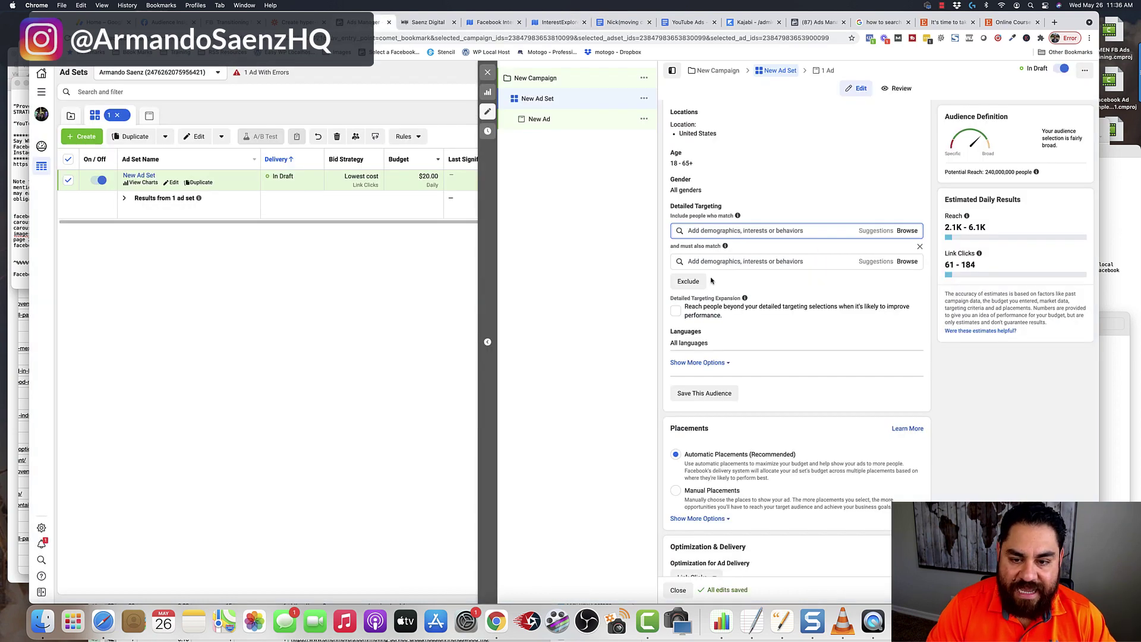
pyautogui.moveTo(734, 221)
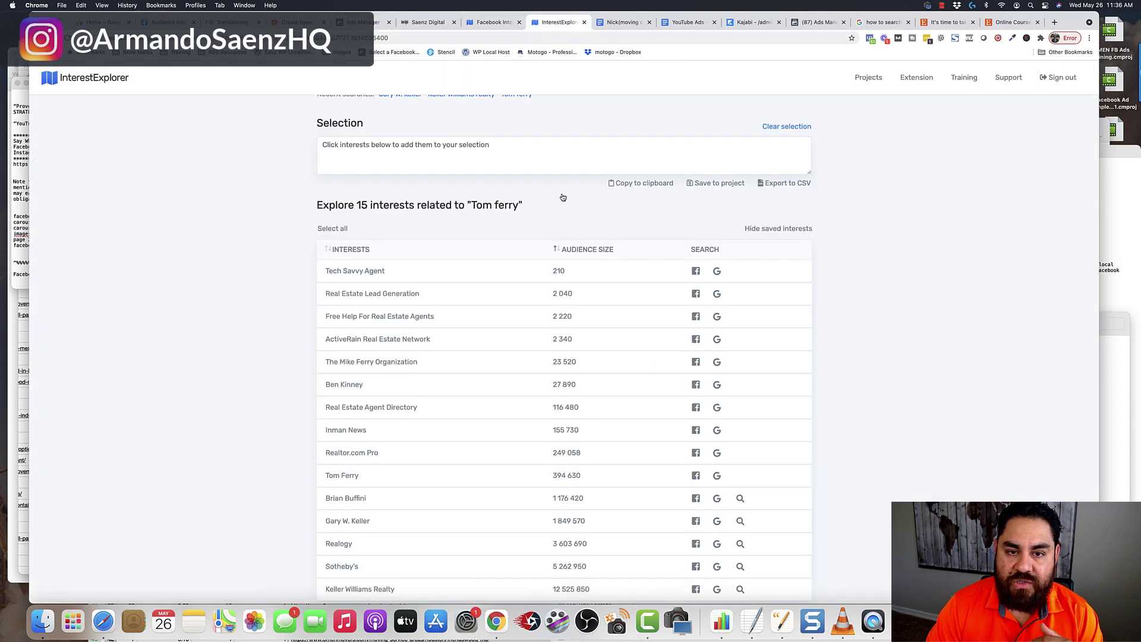
pyautogui.click(559, 22)
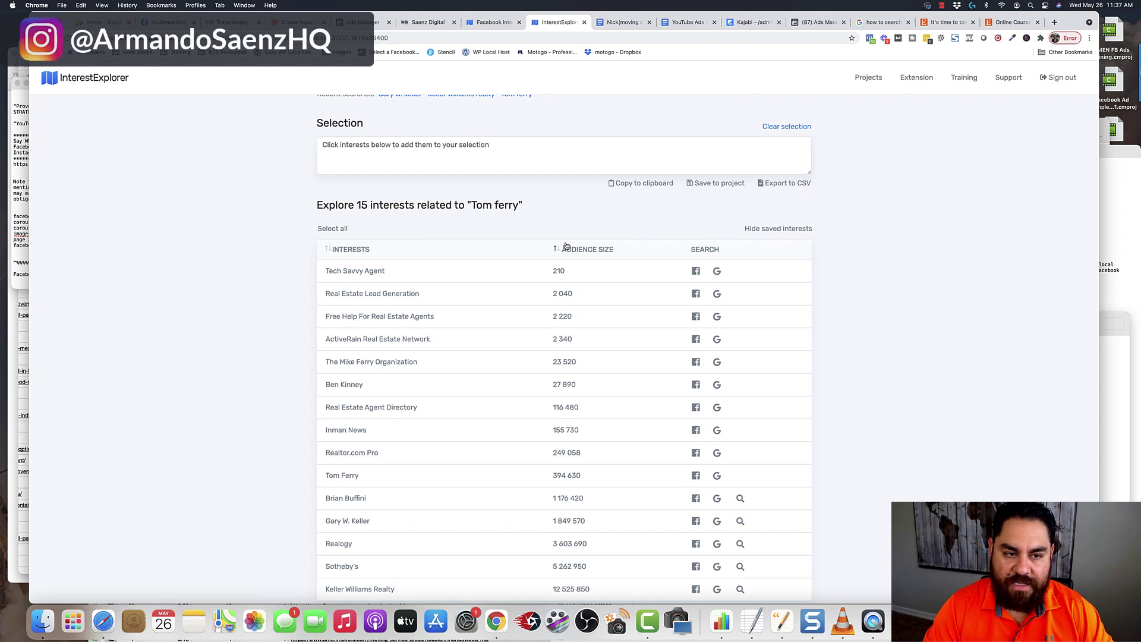
# - Look up the Tech Savvy Agent interest on Facebook from its results row
pyautogui.scroll(2, 398, 225)
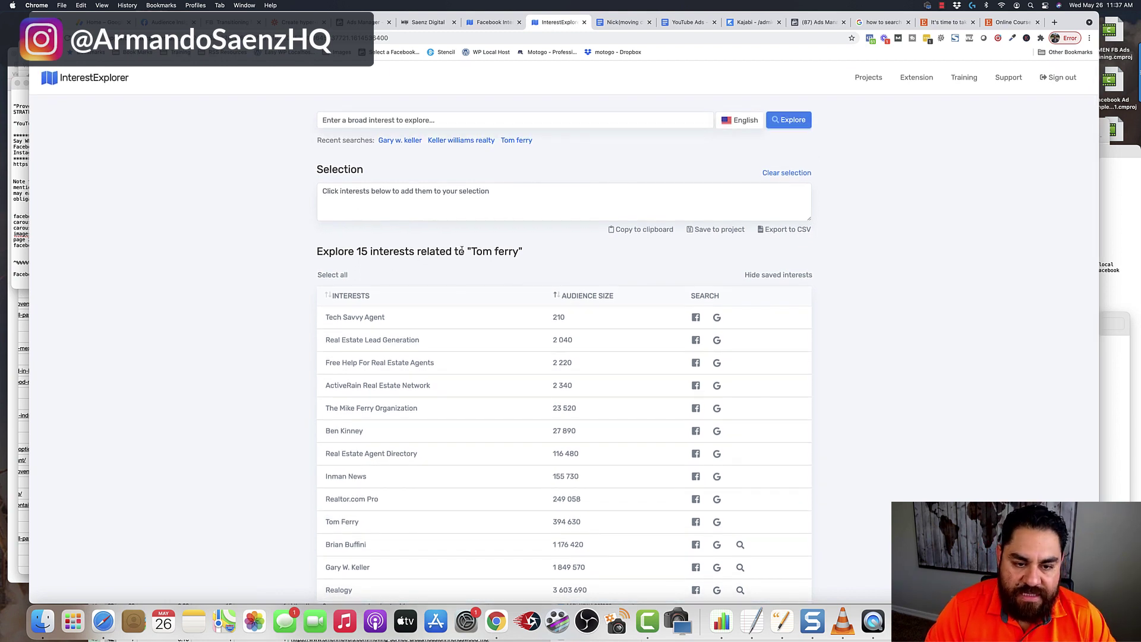
pyautogui.scroll(-2, 469, 255)
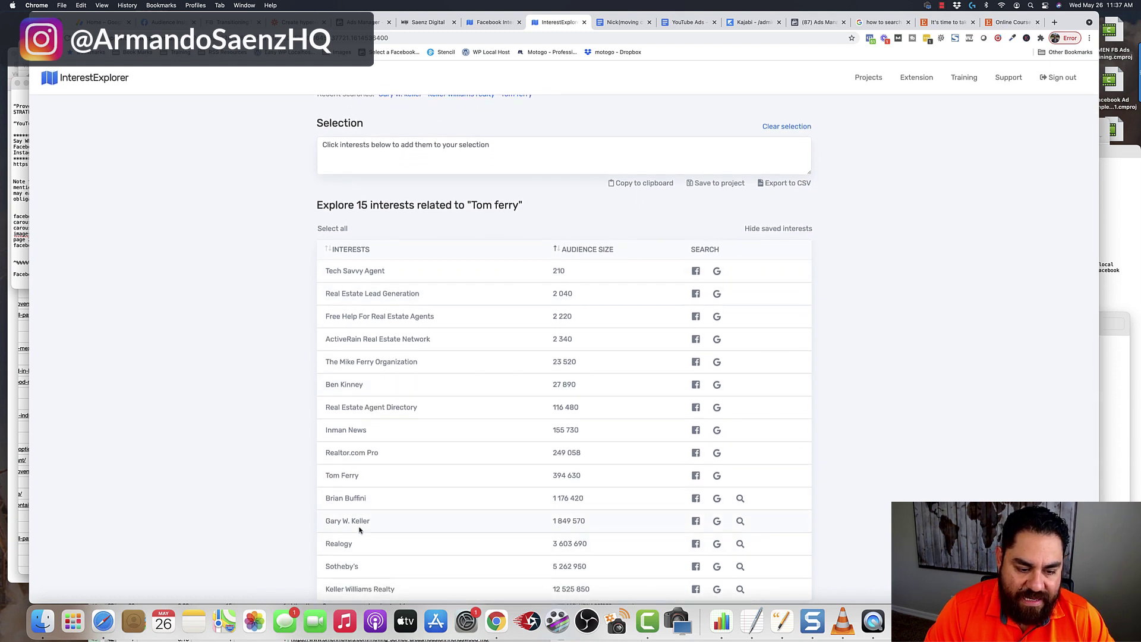
pyautogui.click(697, 271)
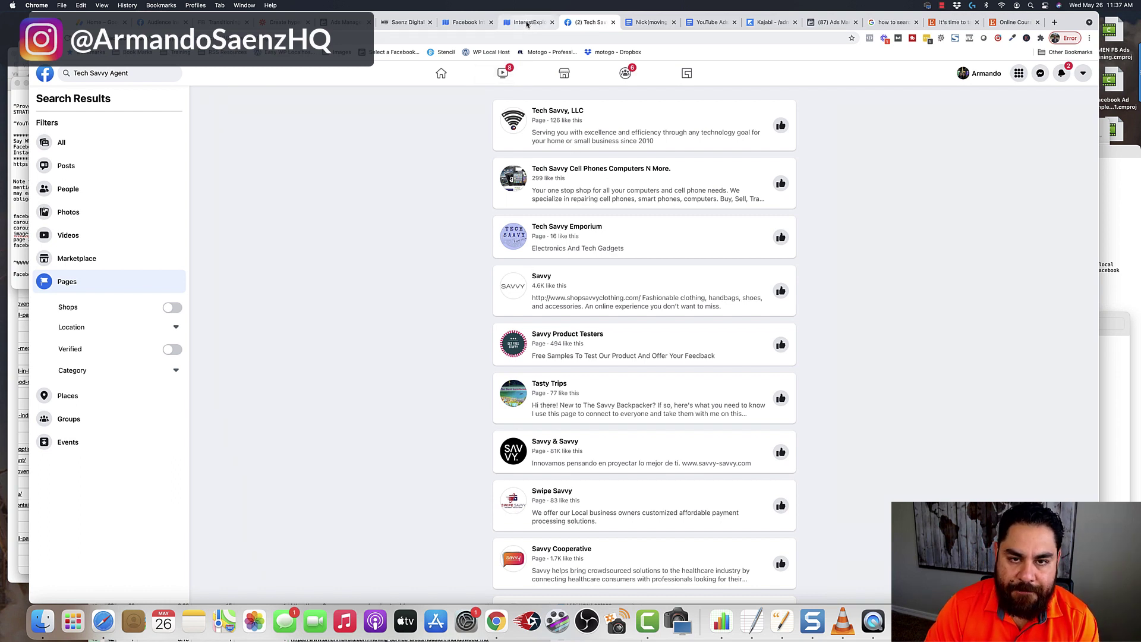
# - Return to the Interest Explorer tab showing the 15 Tom Ferry interests
pyautogui.click(526, 22)
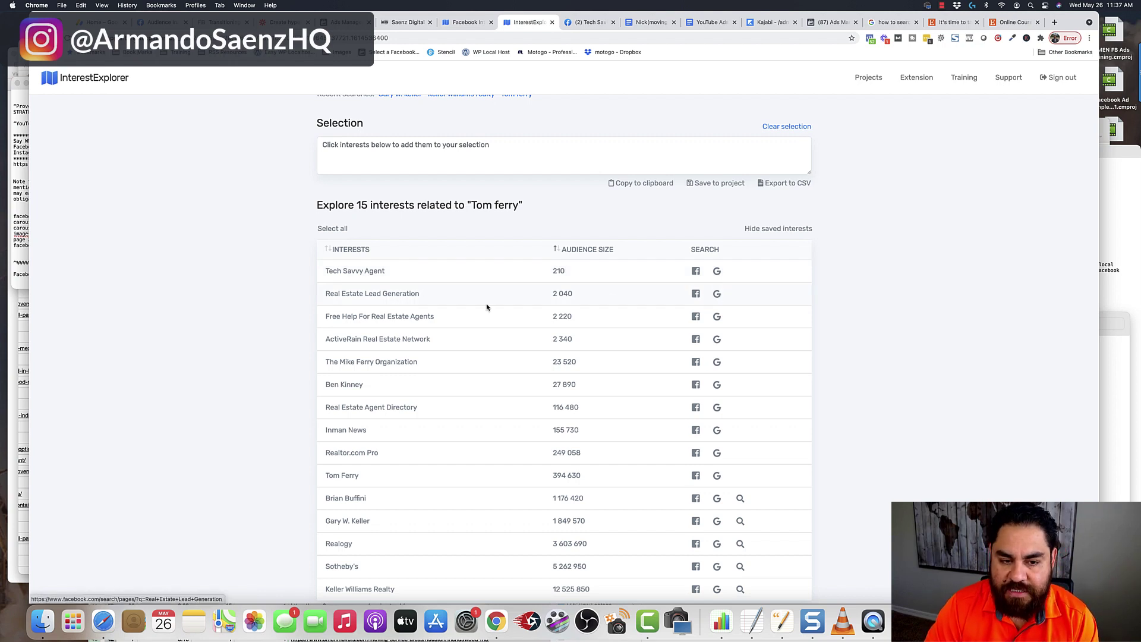
# - Add Tech Savvy Agent, Real Estate Lead Generation and Free Help For Real Estate Agents to the Selection
pyautogui.click(349, 272)
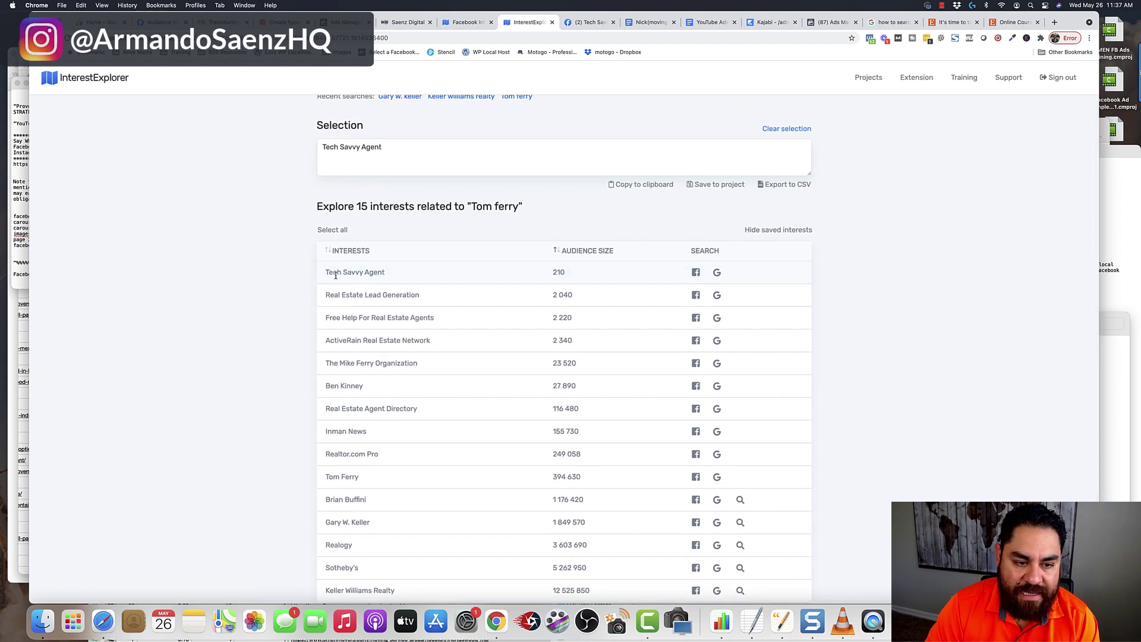
pyautogui.click(366, 295)
pyautogui.click(355, 317)
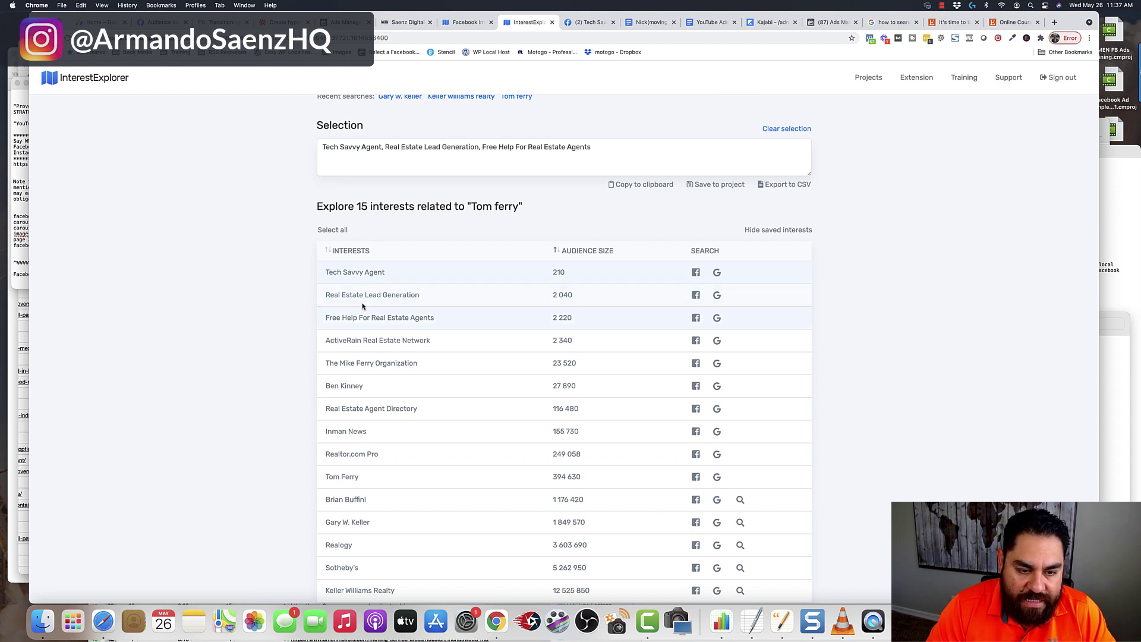
pyautogui.scroll(-1, 341, 337)
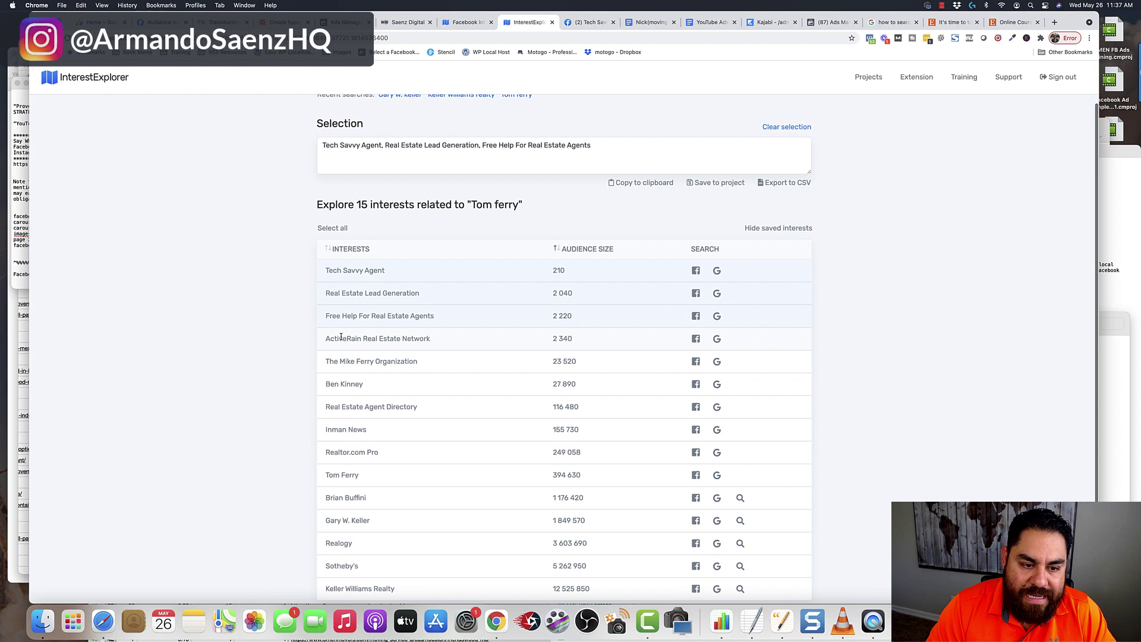
pyautogui.scroll(1, 342, 333)
# - Add ActiveRain, Mike Ferry Organization, Ben Kinney, Agent Directory, Realtor.com Pro, Tom Ferry, Brian Buffini, Gary W. Keller
pyautogui.click(320, 348)
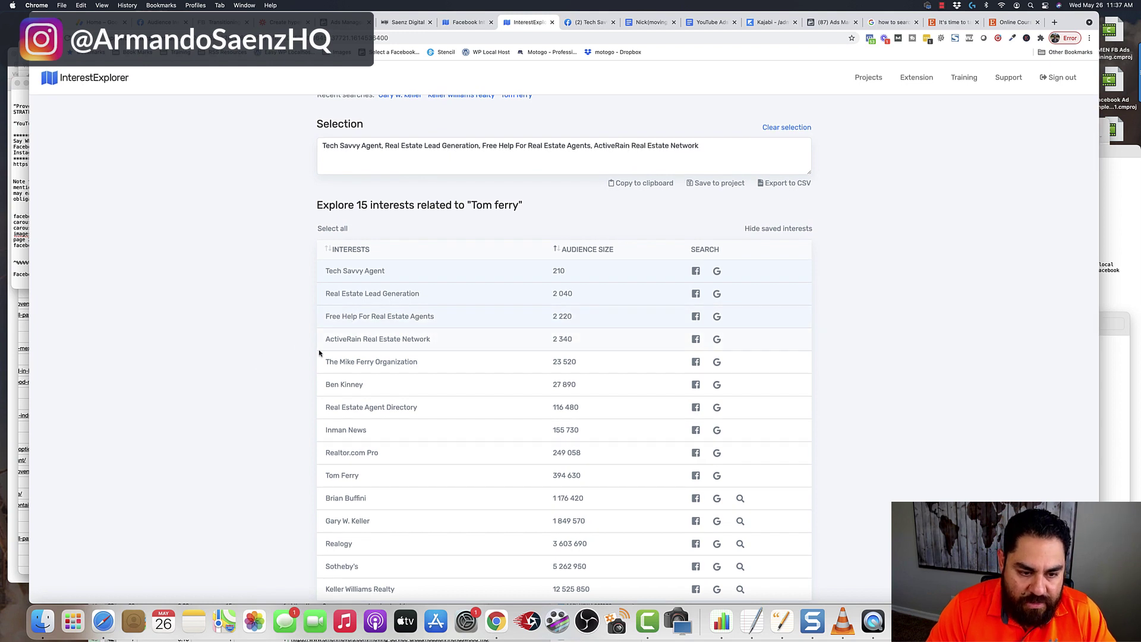
pyautogui.click(363, 370)
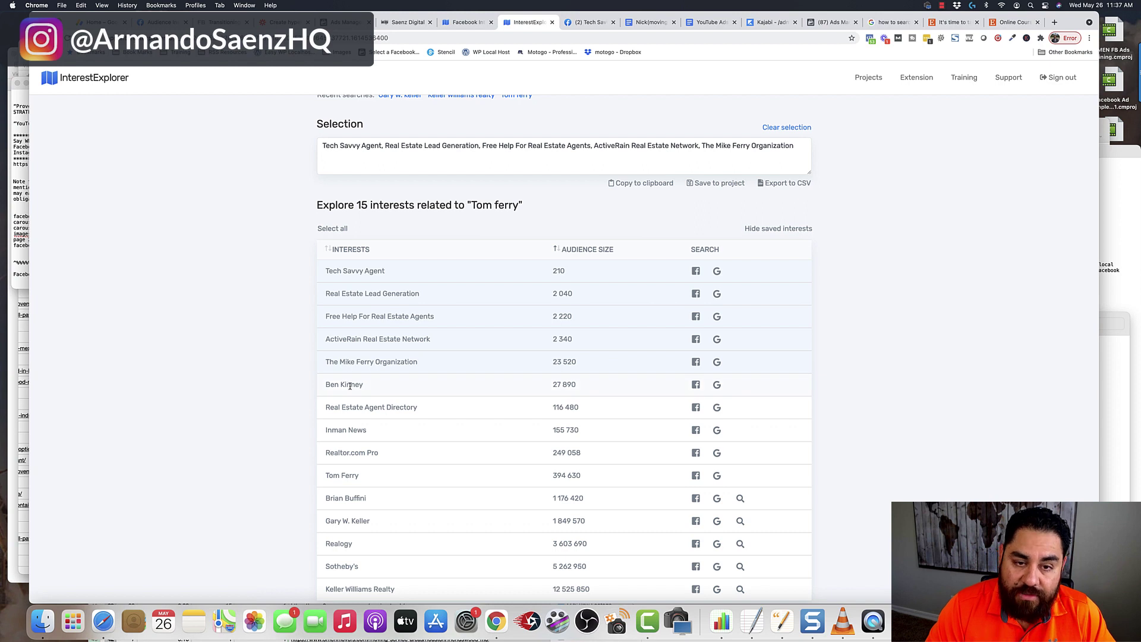
pyautogui.click(350, 386)
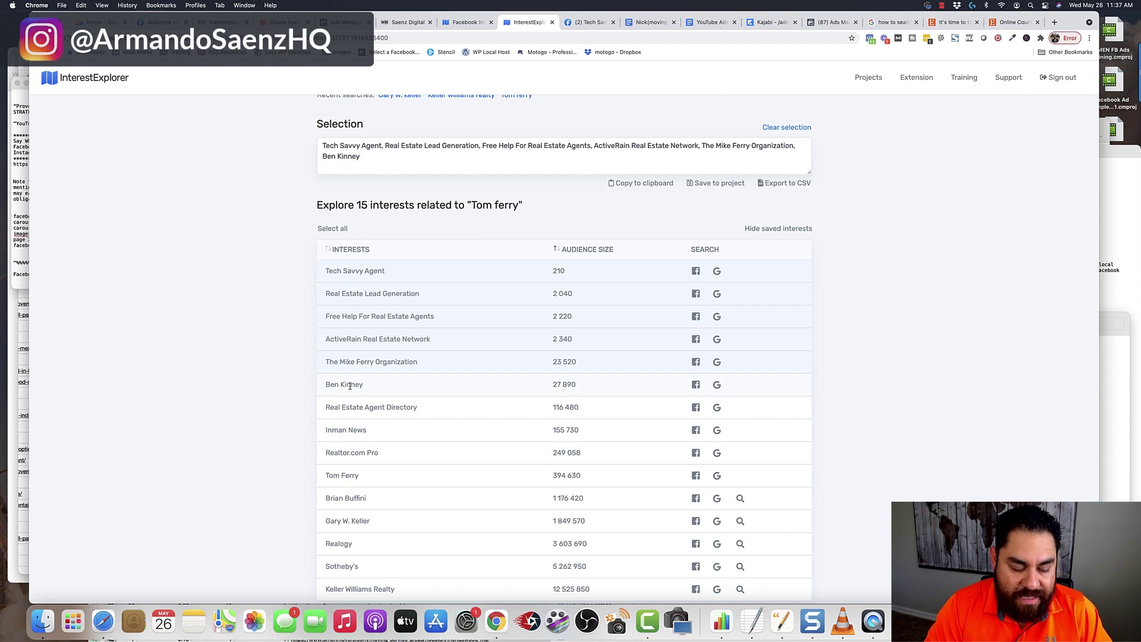
pyautogui.click(377, 410)
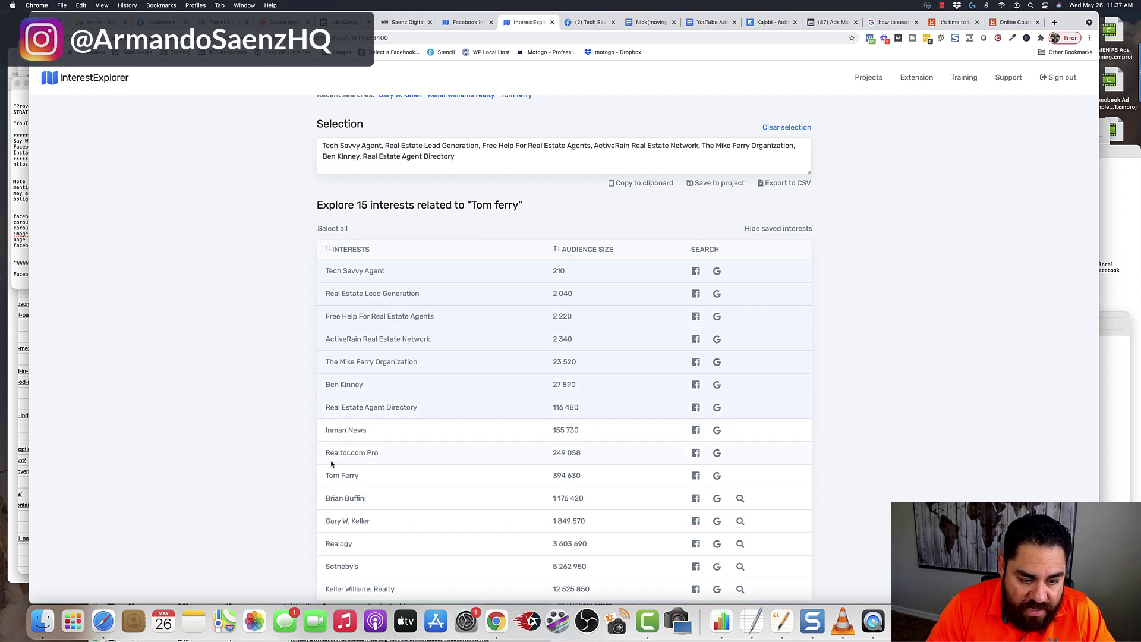
pyautogui.click(357, 454)
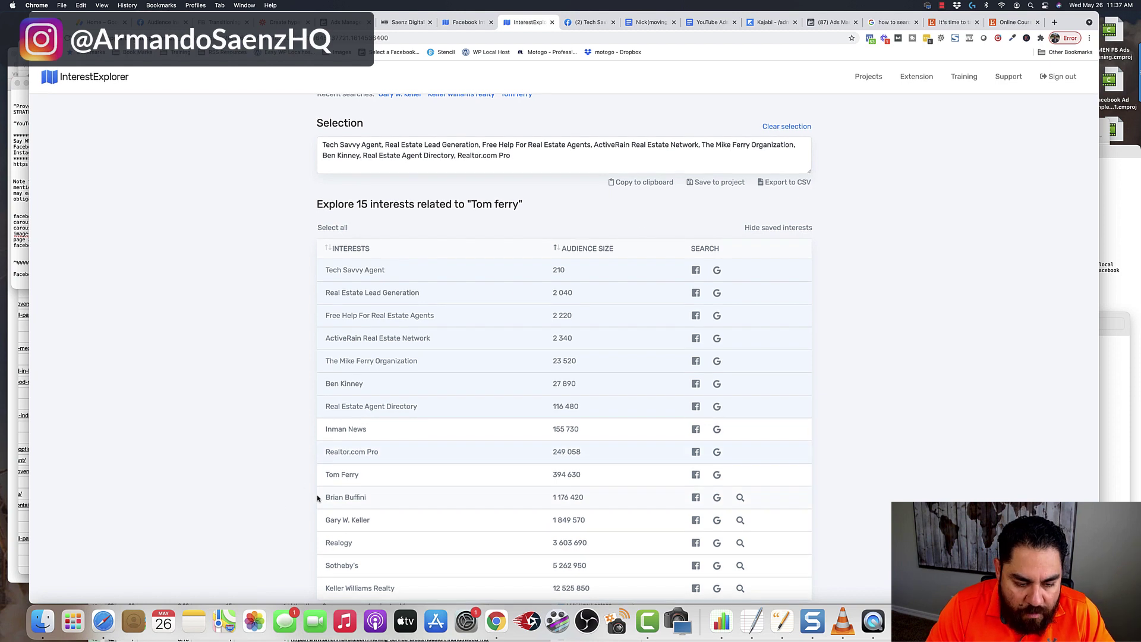
pyautogui.click(345, 476)
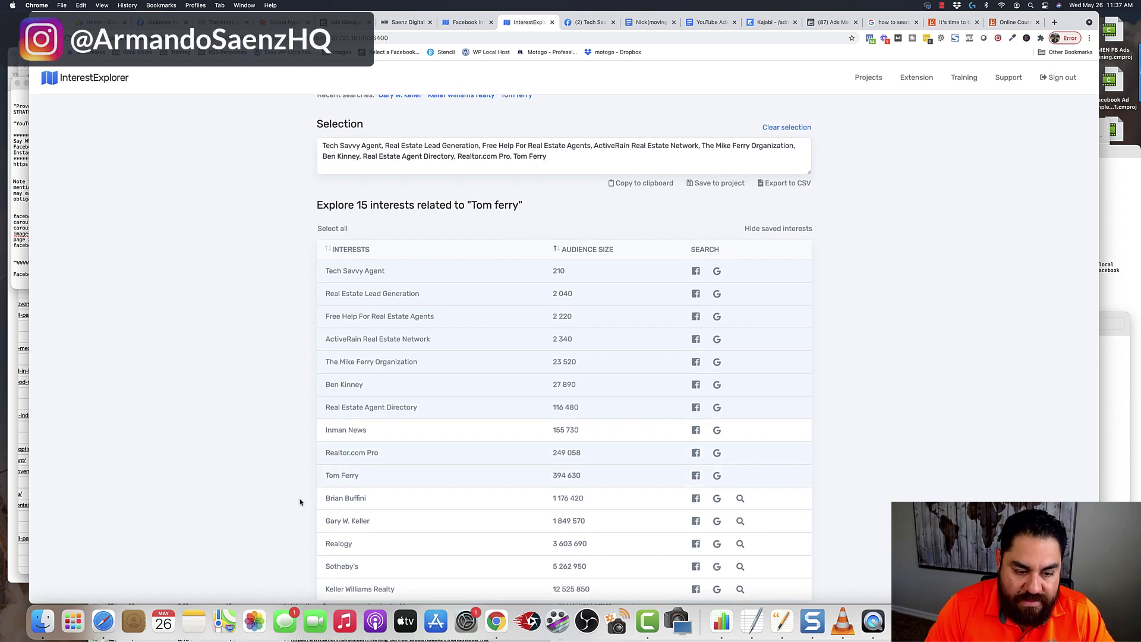
pyautogui.click(357, 499)
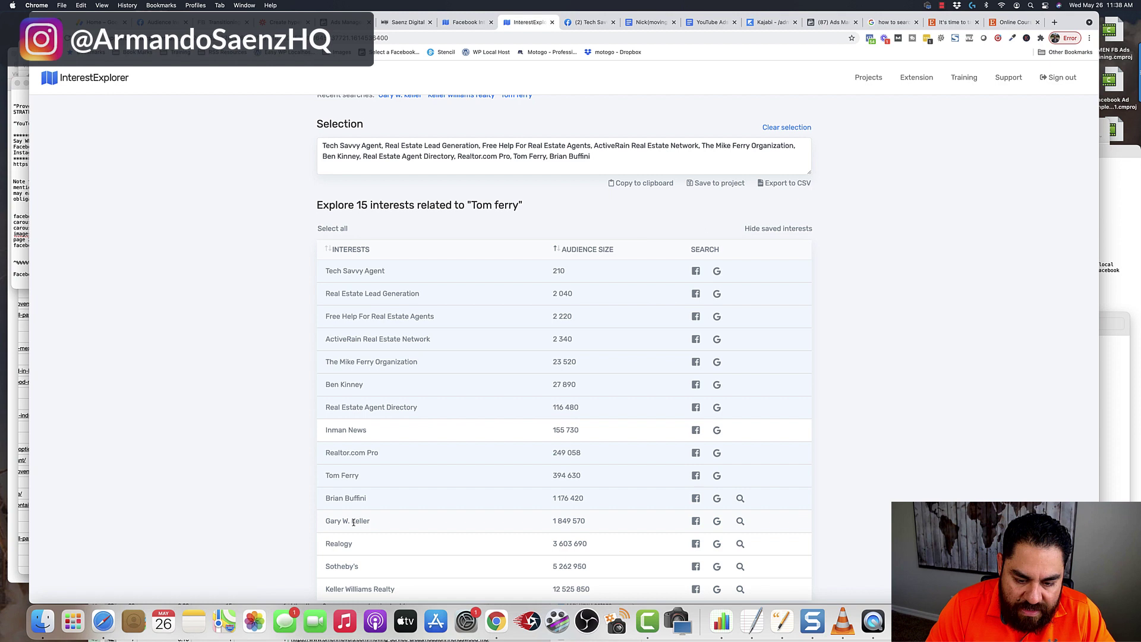
pyautogui.click(354, 521)
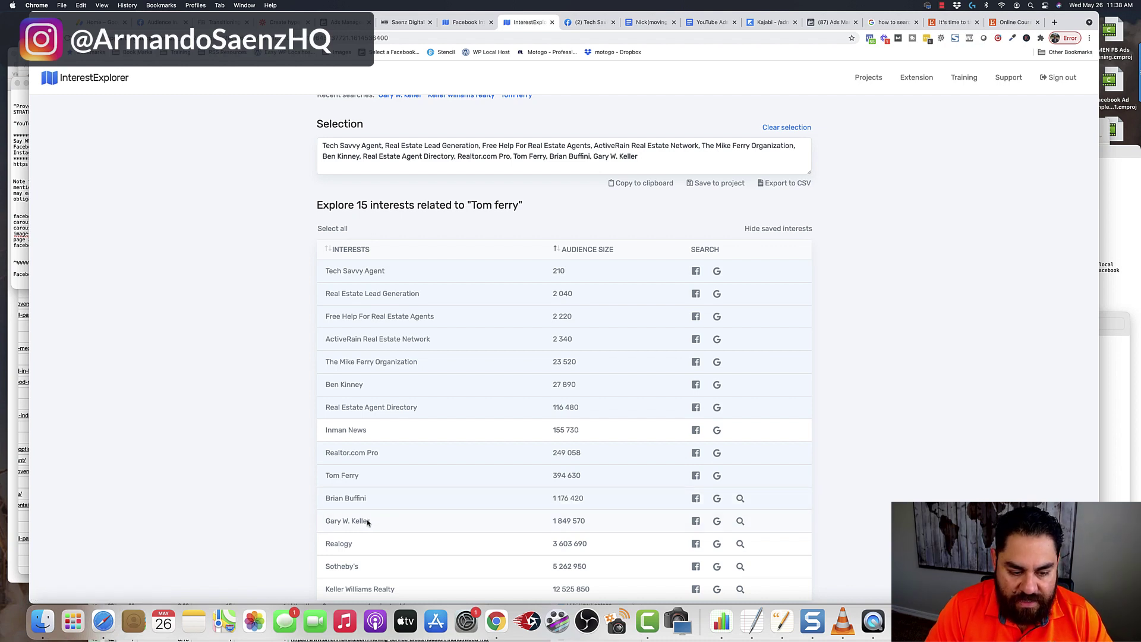
# - List the interests related to Brian Buffini
pyautogui.click(739, 500)
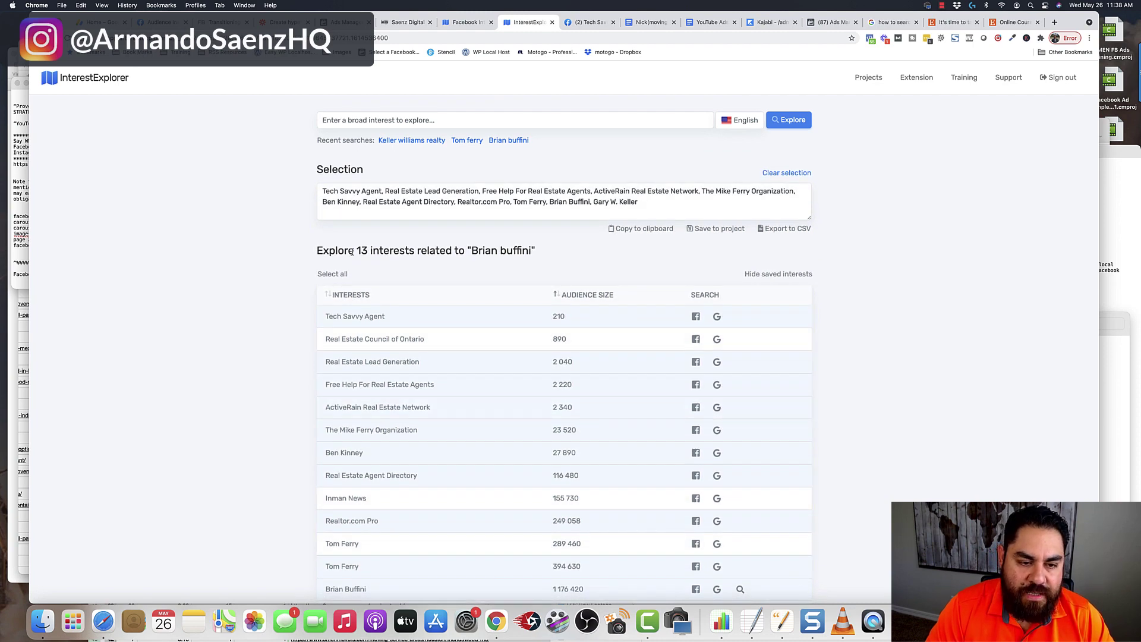
pyautogui.moveTo(472, 250); pyautogui.dragTo(526, 250)
pyautogui.click(527, 251)
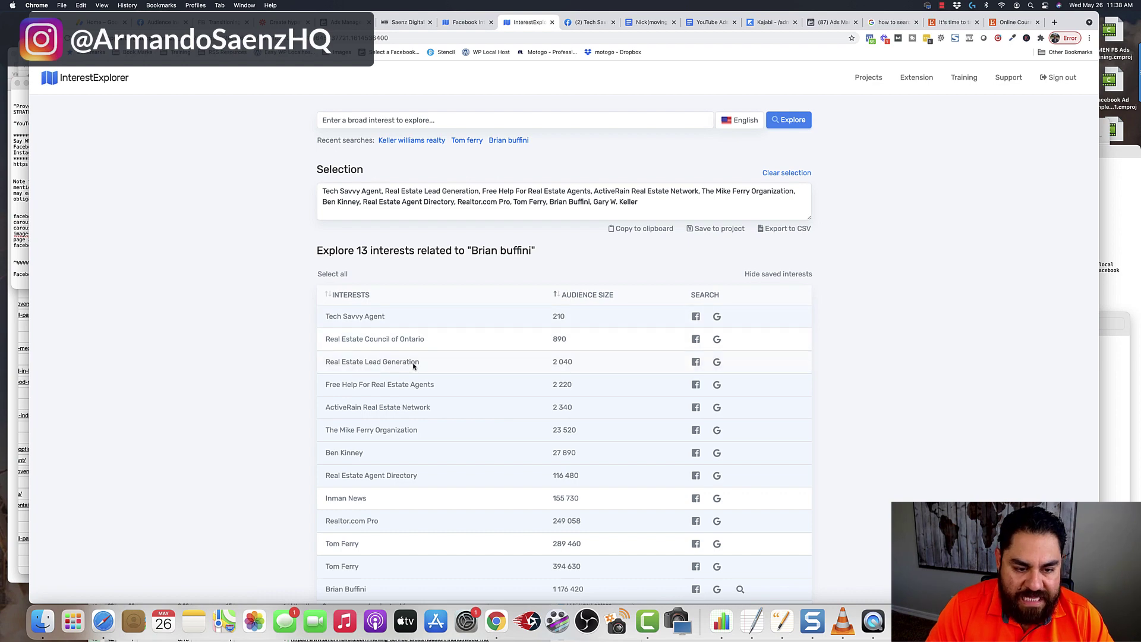
pyautogui.scroll(-2, 285, 400)
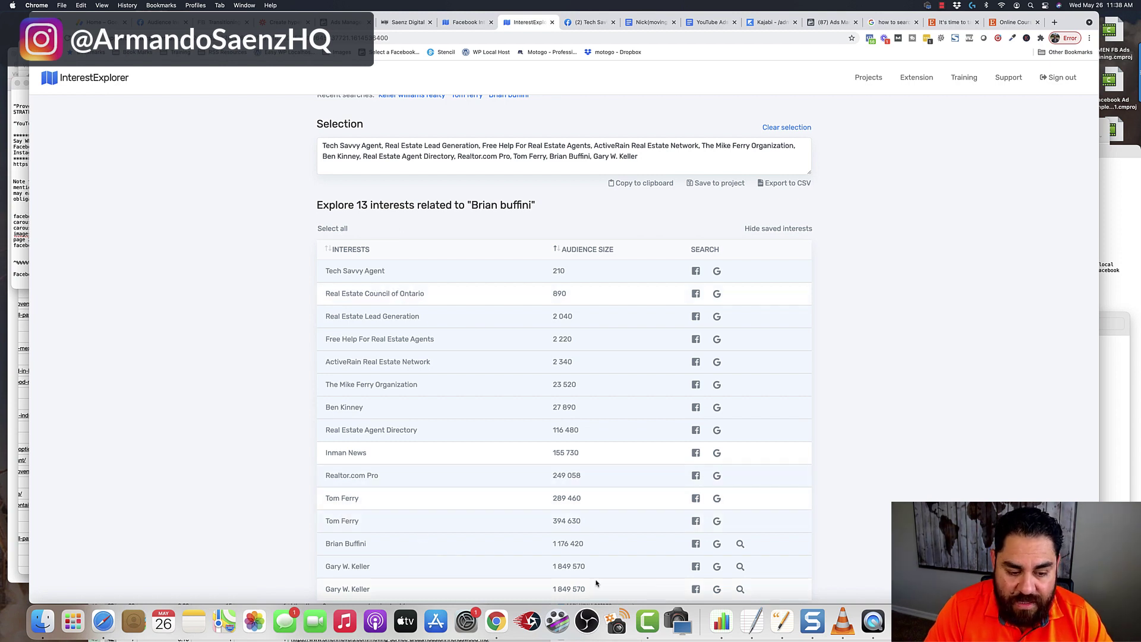
# - Explore Gary W. Keller's 14 related interests, including Charles Duhigg, CoreLogic and Douglas Elliman
pyautogui.click(740, 566)
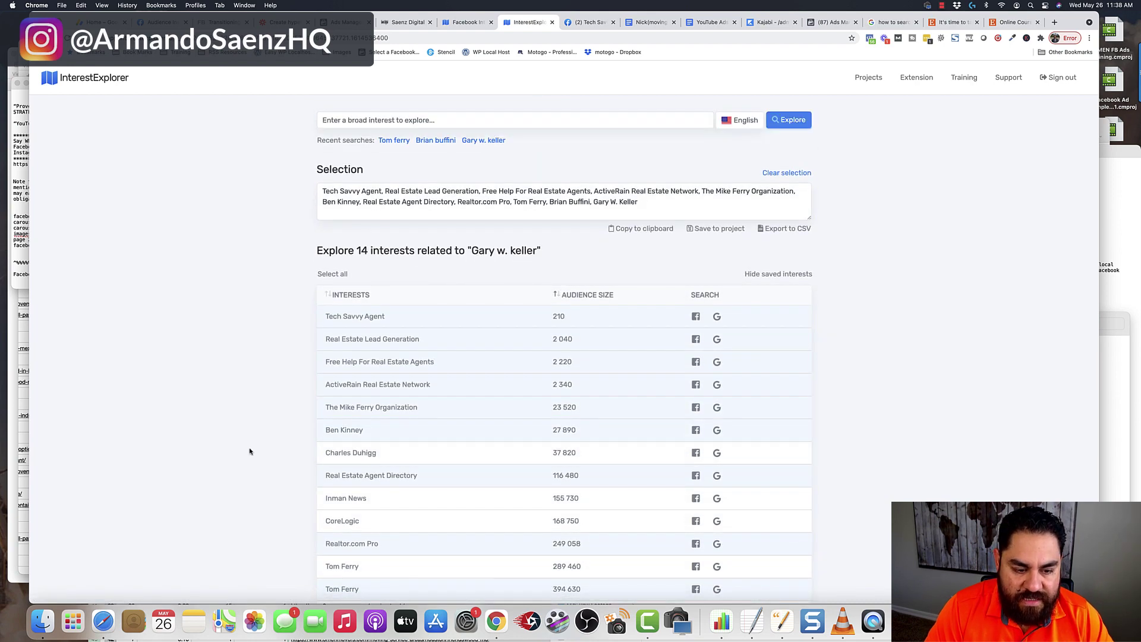
pyautogui.scroll(-3, 257, 423)
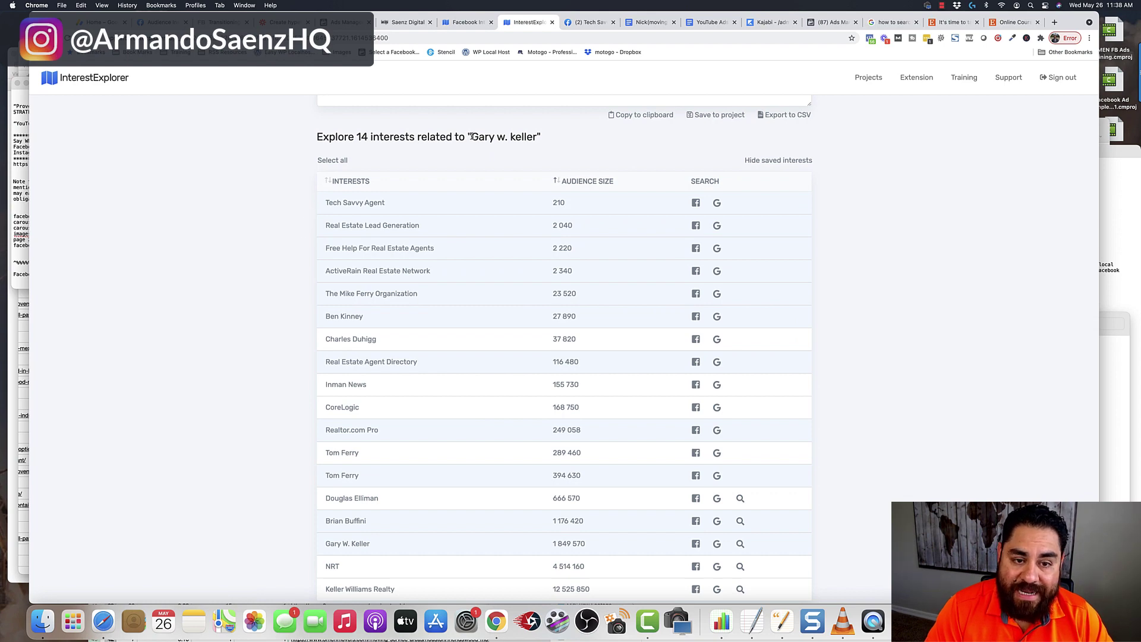
pyautogui.moveTo(471, 136); pyautogui.dragTo(530, 137)
pyautogui.click(523, 137)
pyautogui.scroll(3, 310, 344)
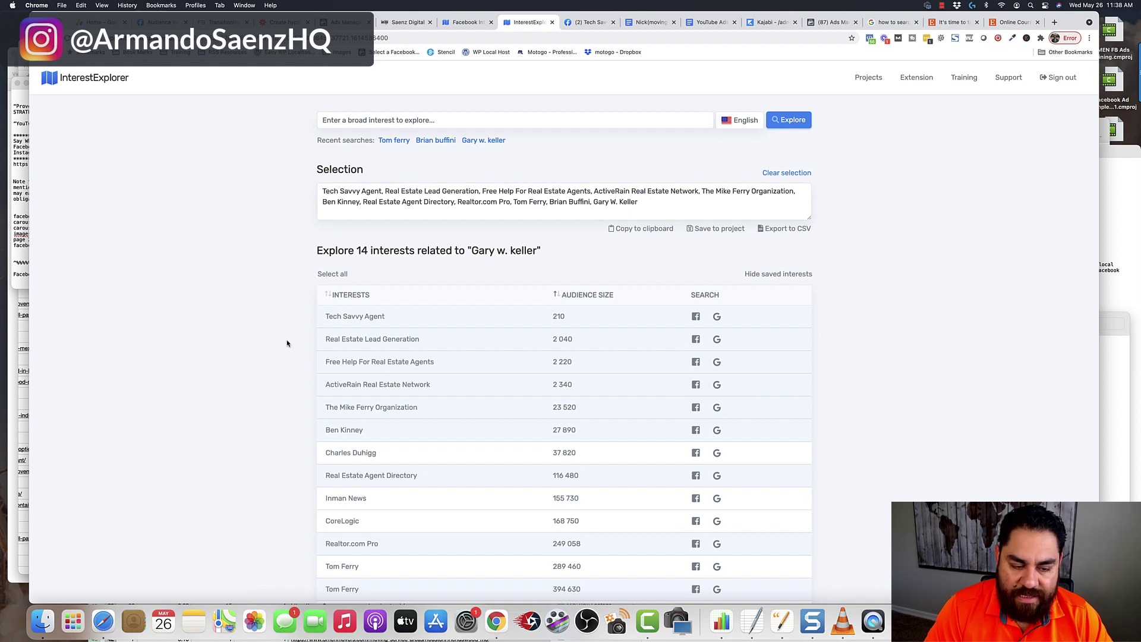
pyautogui.scroll(-3, 293, 347)
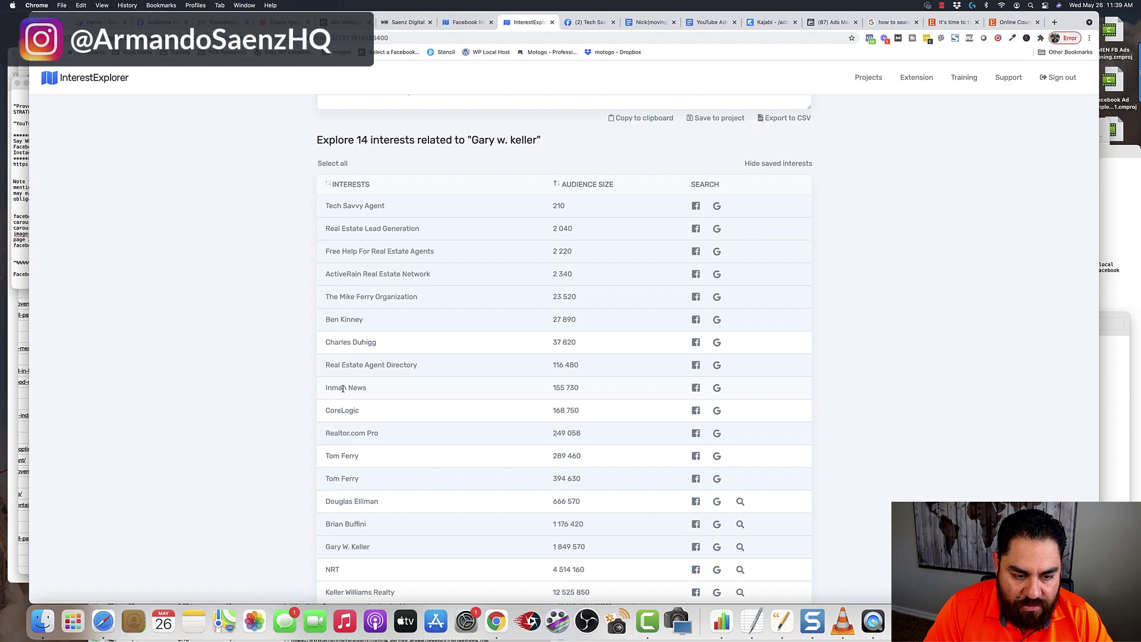
pyautogui.scroll(-1, 267, 452)
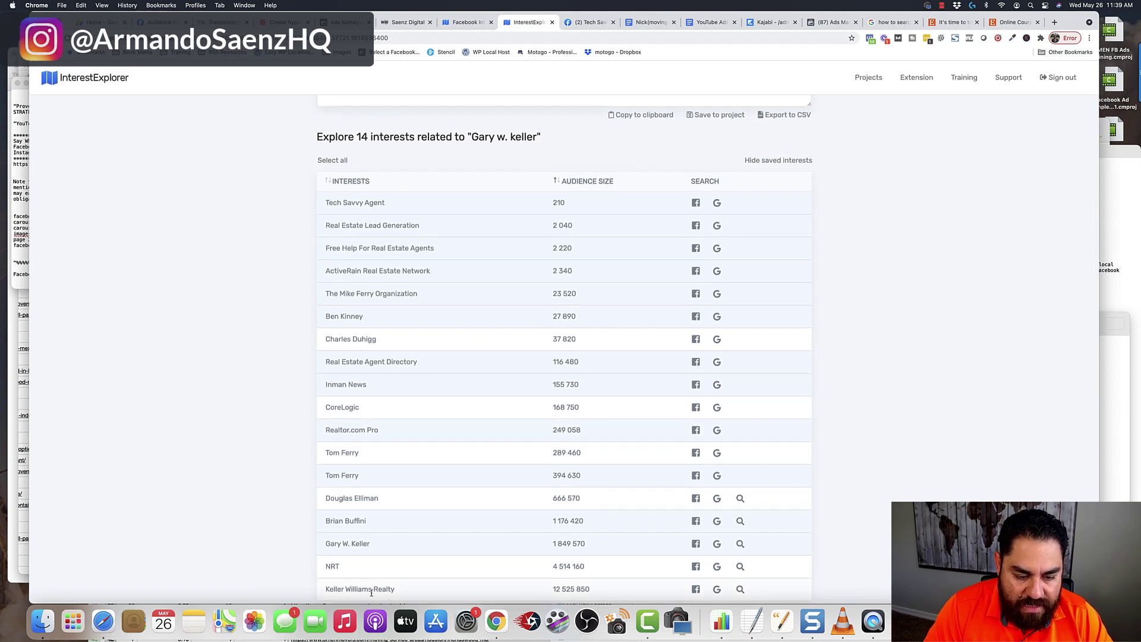
# - Explore Keller Williams Realty's 28 related interests, from Century 21 Real Estate to Real estate broker
pyautogui.click(739, 589)
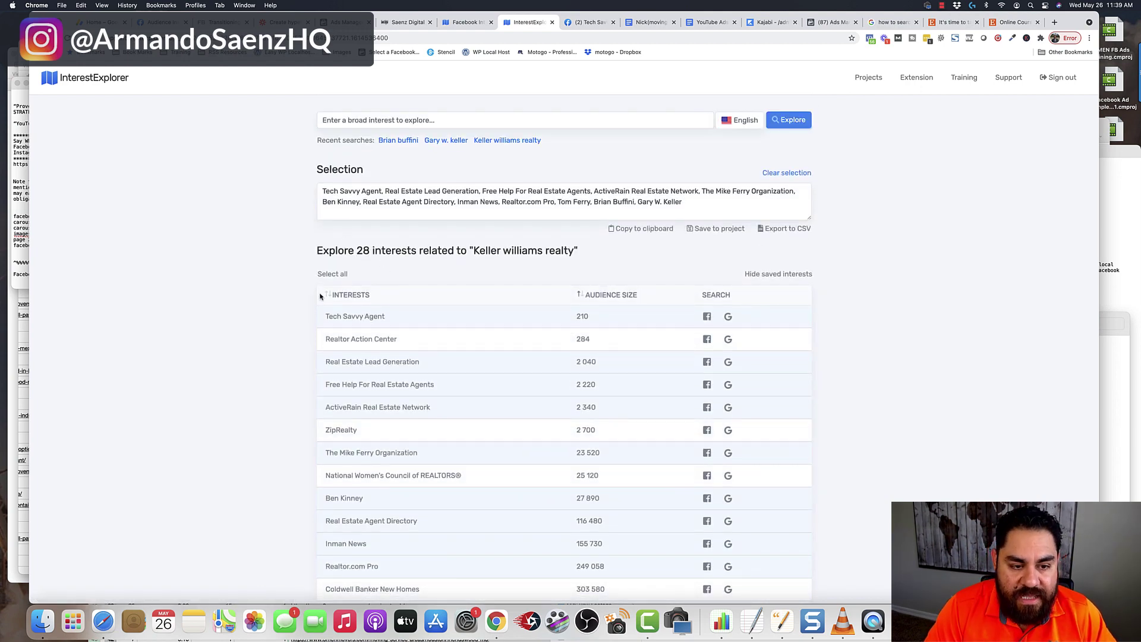
pyautogui.scroll(-3, 290, 321)
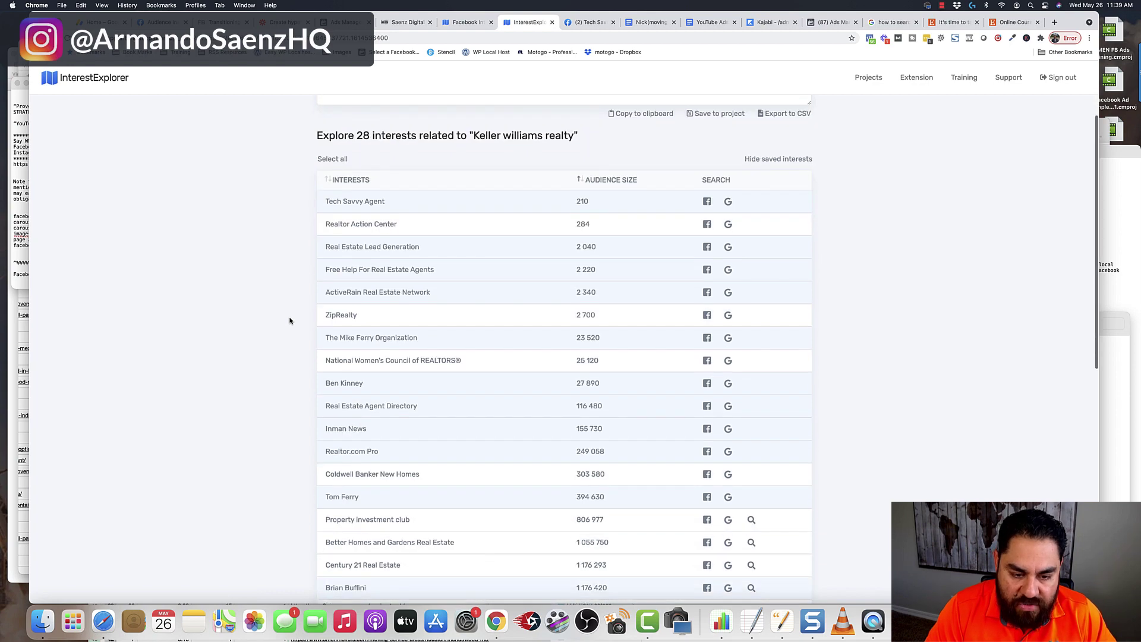
pyautogui.scroll(-5, 295, 319)
pyautogui.scroll(-3, 357, 438)
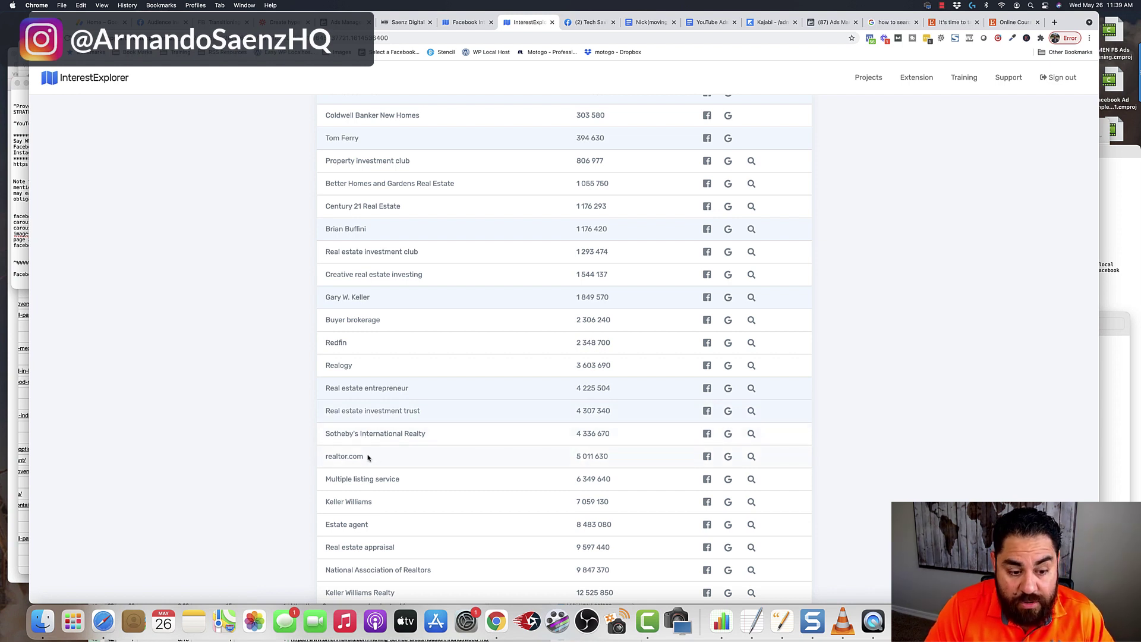
pyautogui.scroll(-3, 368, 458)
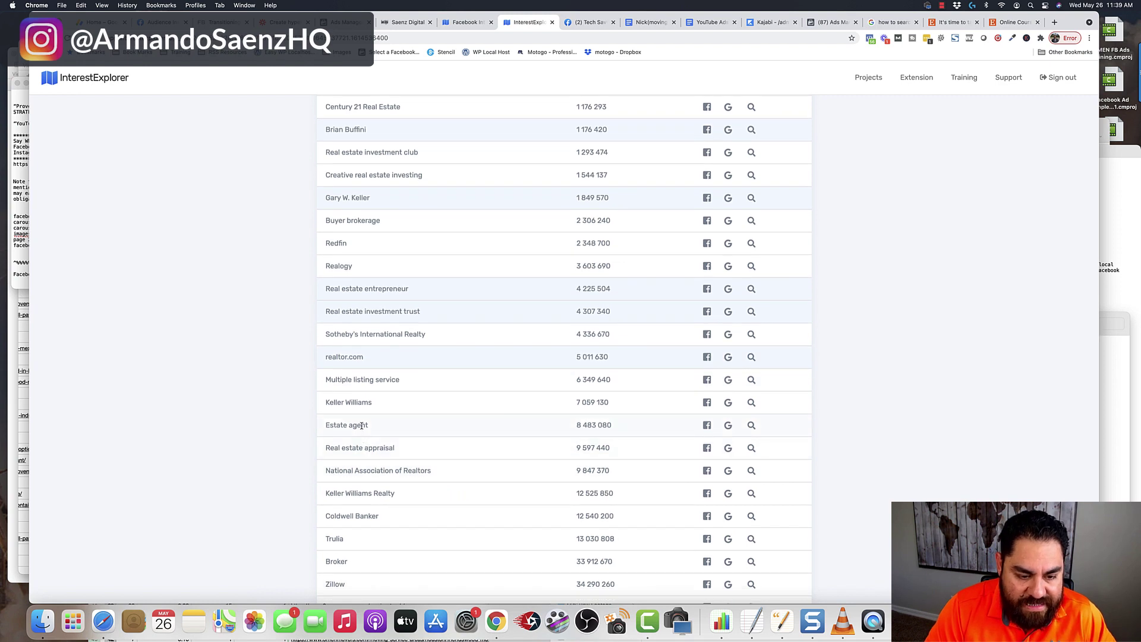
pyautogui.scroll(-1, 370, 450)
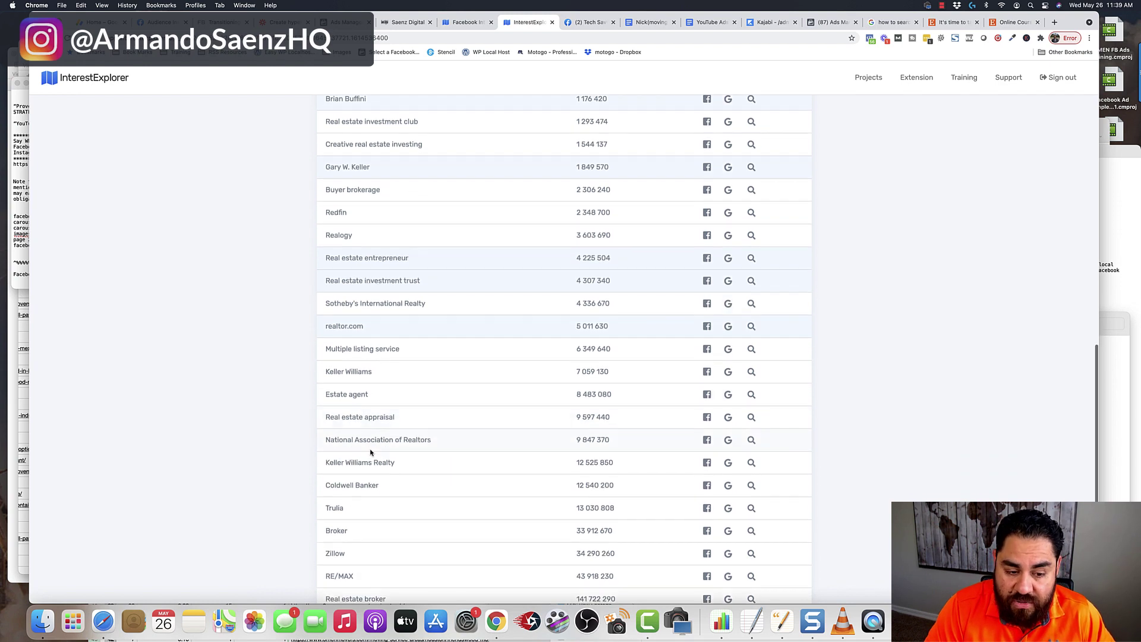
pyautogui.scroll(-1, 374, 440)
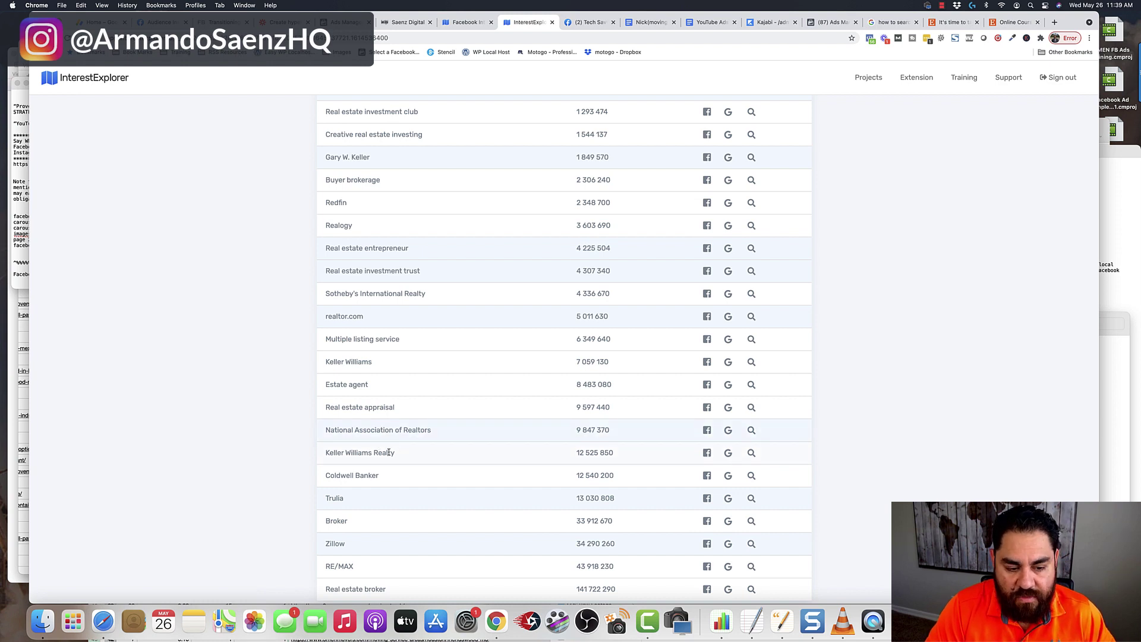
# - List the 78 interests related to Broker and scroll through them
pyautogui.click(750, 521)
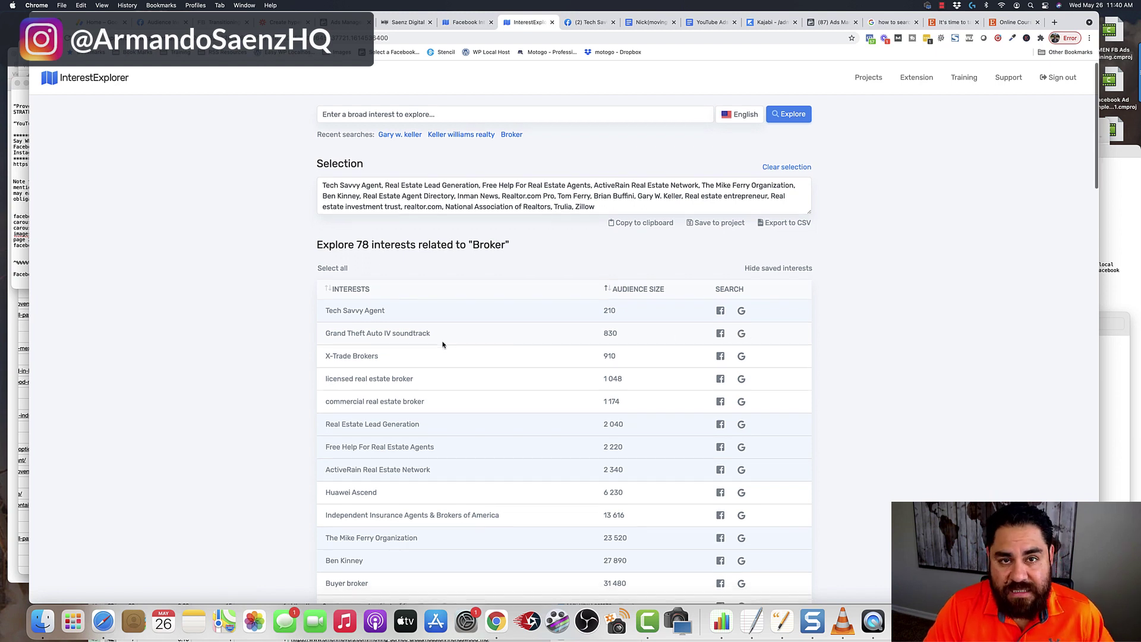
pyautogui.scroll(-1, 442, 344)
pyautogui.scroll(-1, 442, 344)
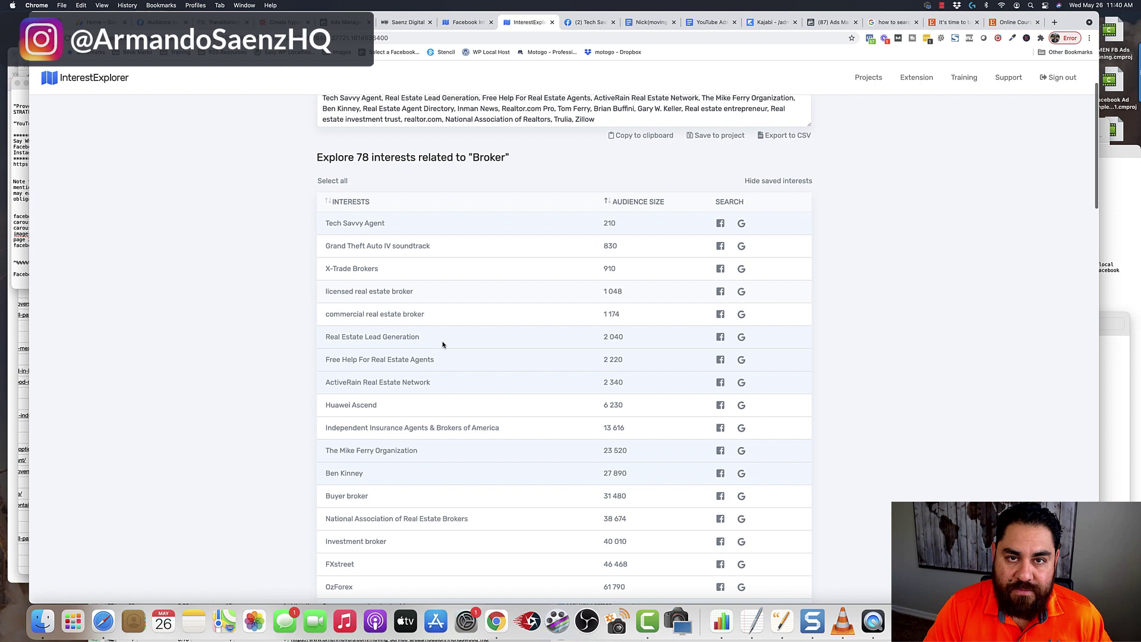
pyautogui.scroll(-3, 286, 364)
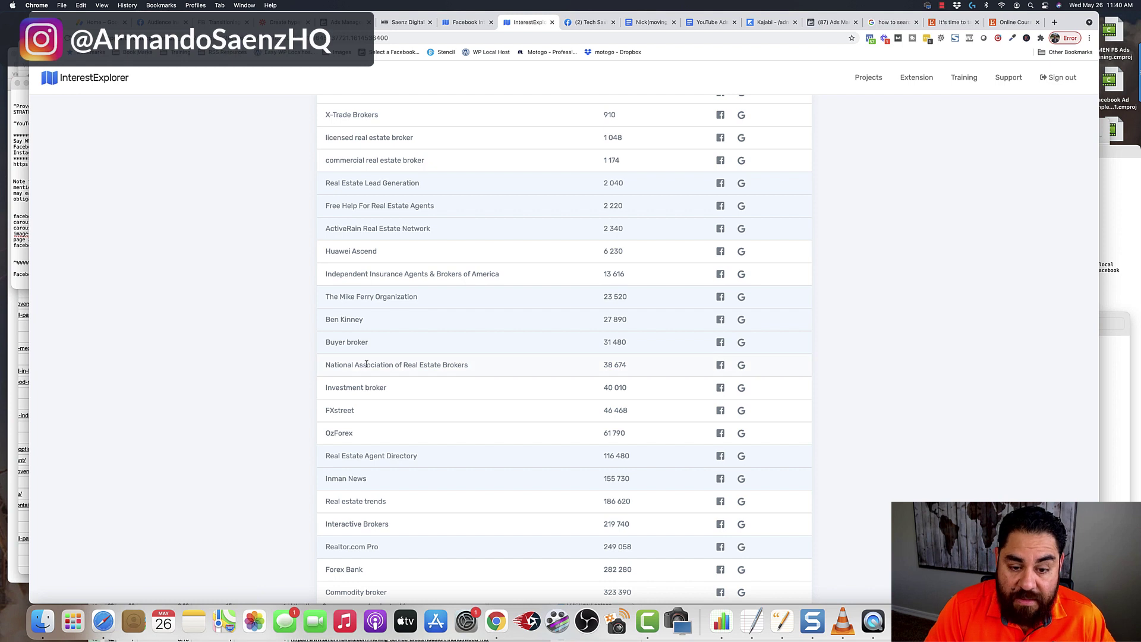
pyautogui.scroll(-4, 294, 396)
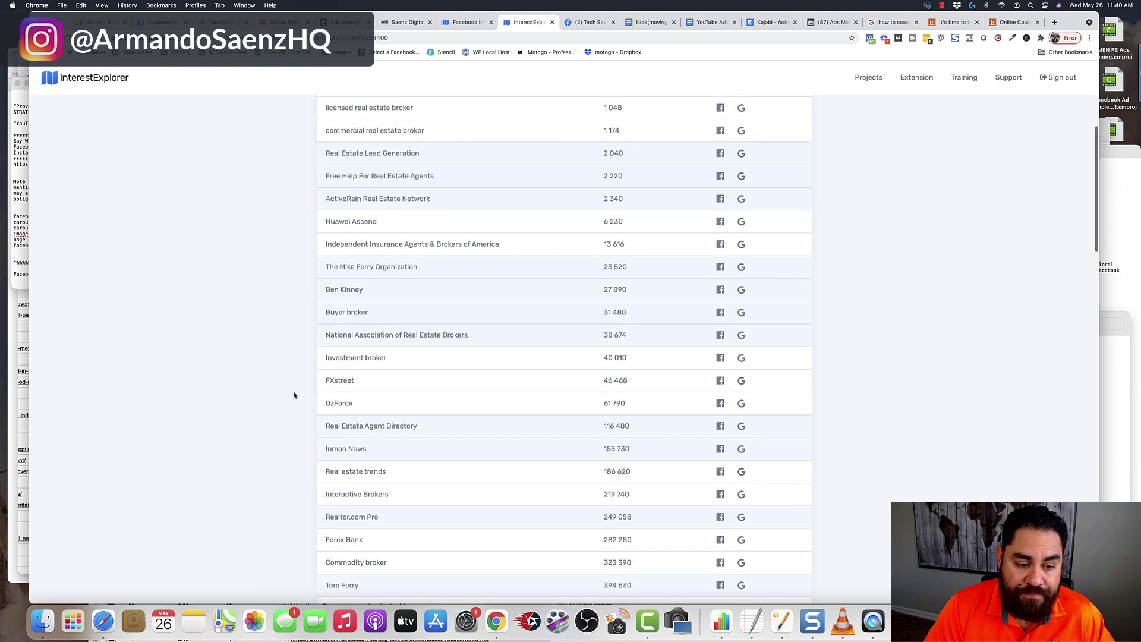
pyautogui.scroll(-3, 294, 395)
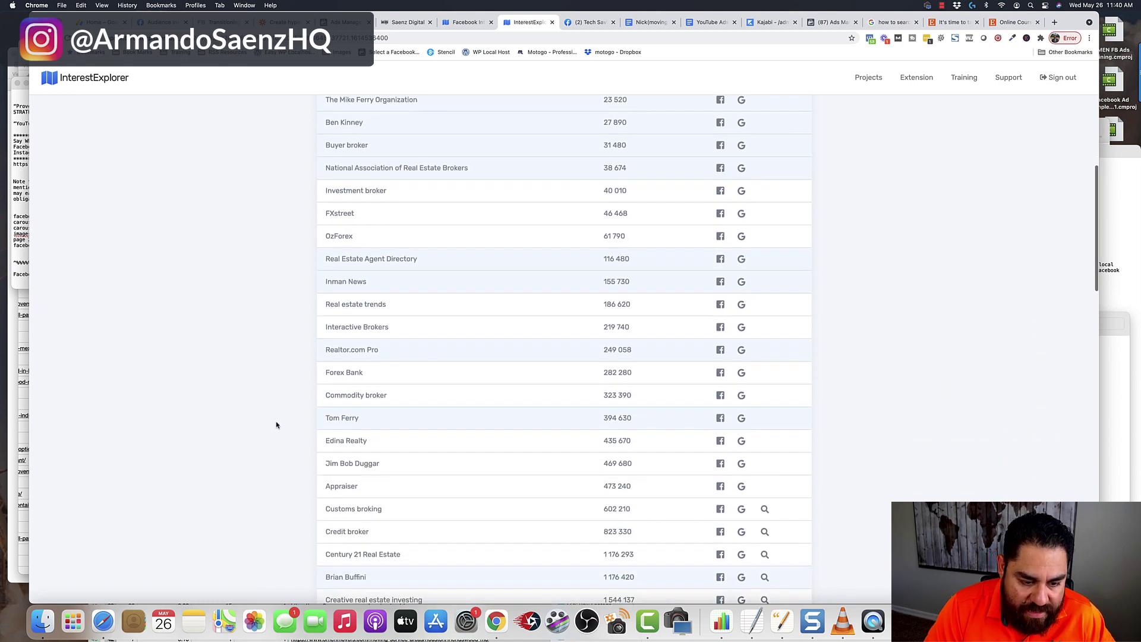
pyautogui.scroll(15, 330, 469)
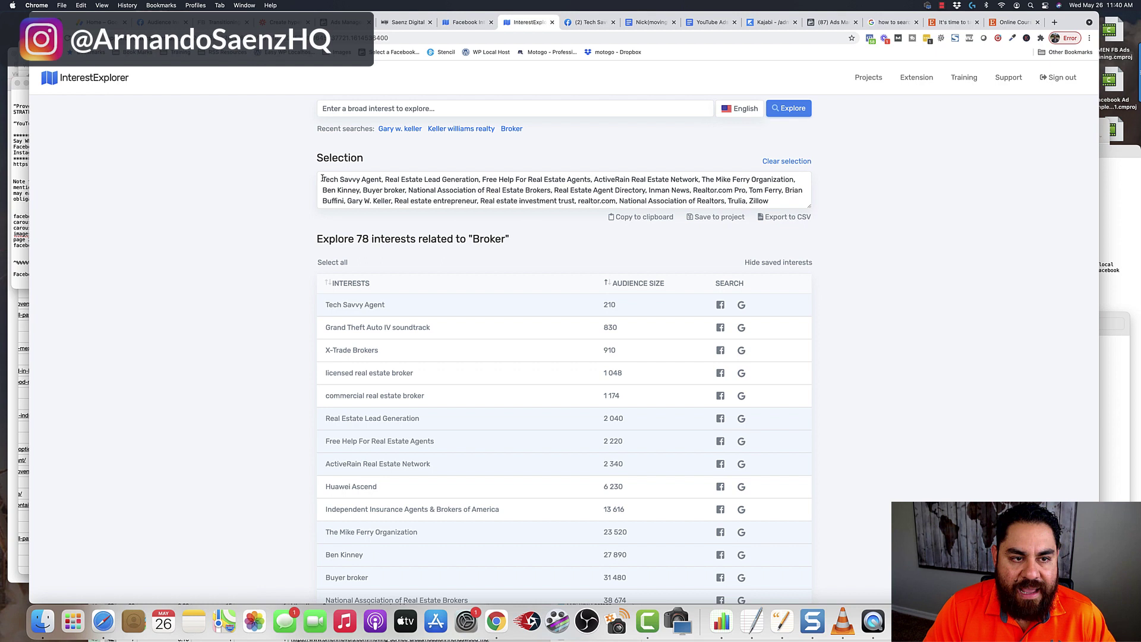
# - Review the selected interests, check the Facebook ad set, and come back to Interest Explorer
pyautogui.moveTo(323, 178); pyautogui.dragTo(770, 201)
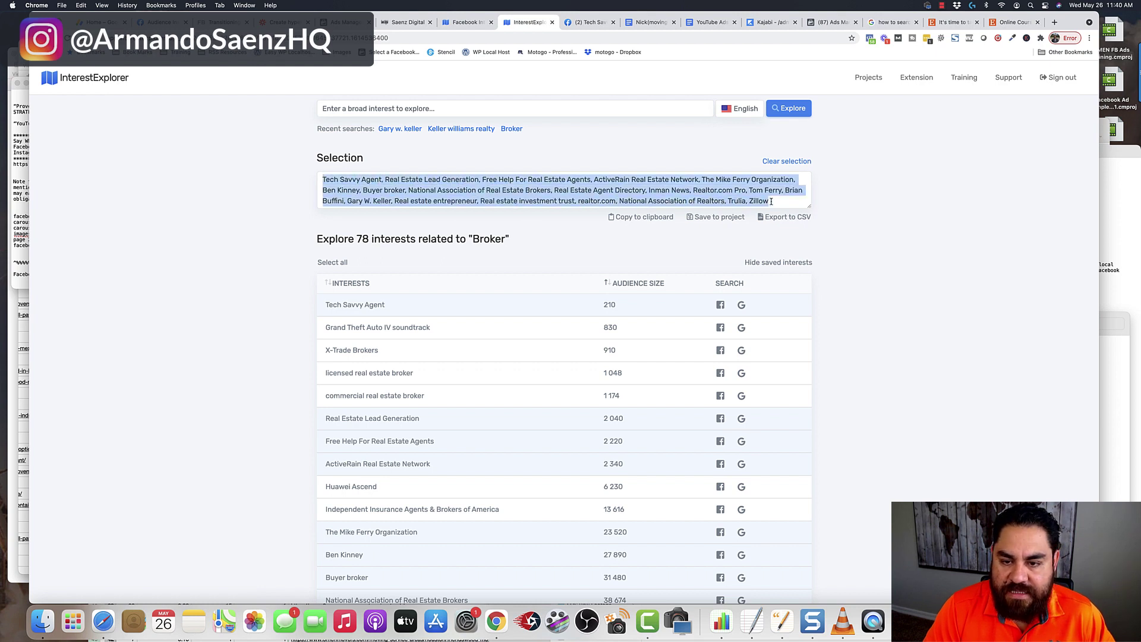
pyautogui.click(776, 201)
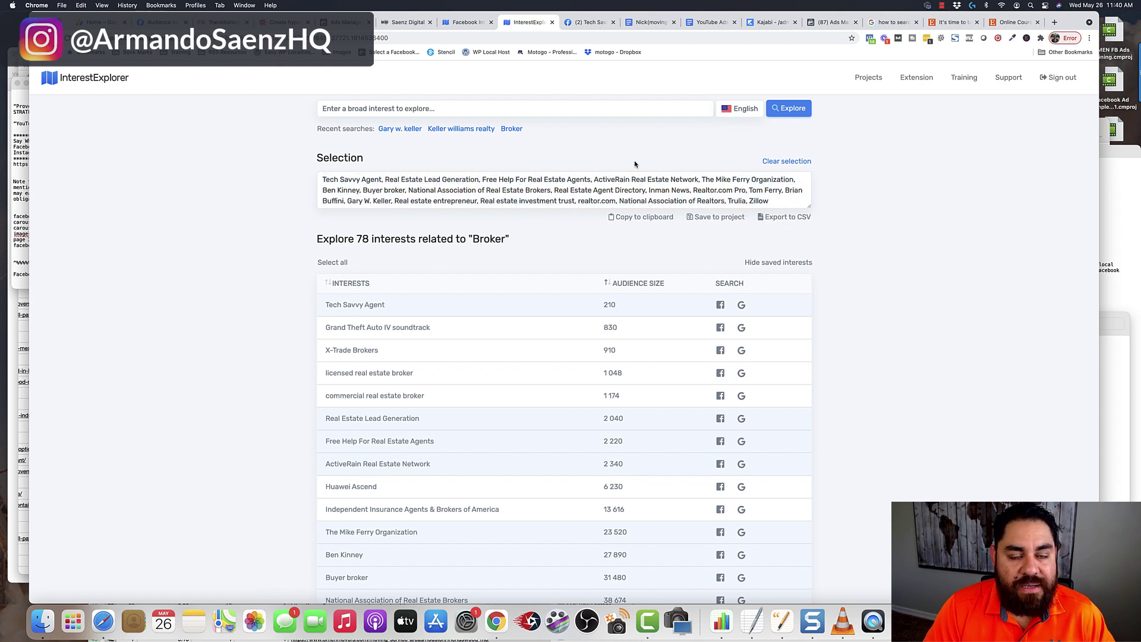
pyautogui.click(351, 24)
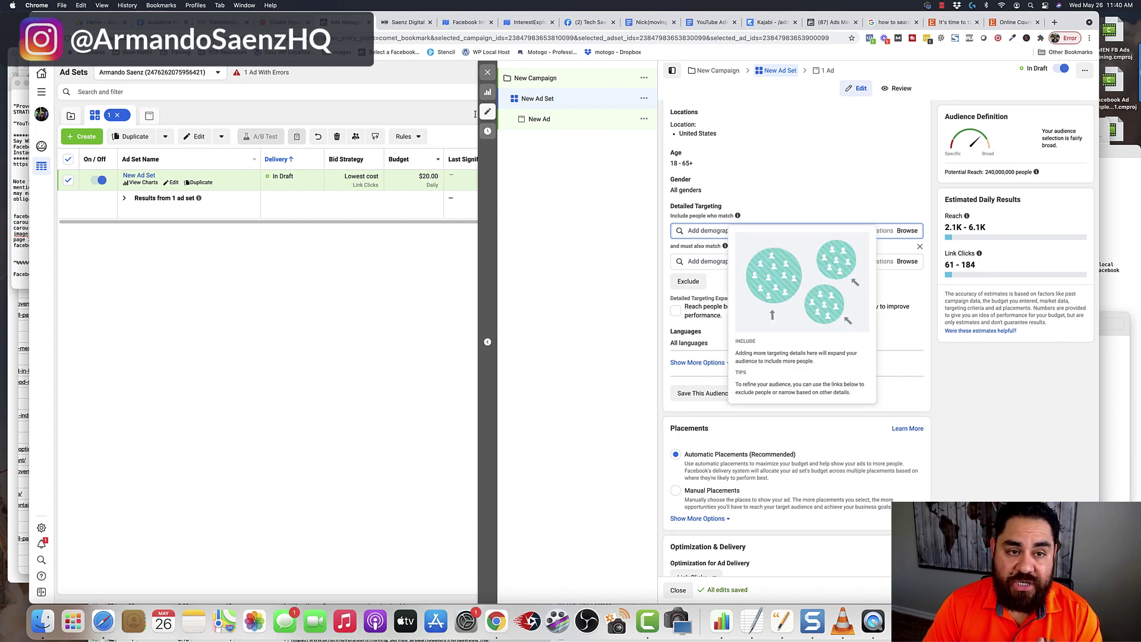
pyautogui.click(527, 23)
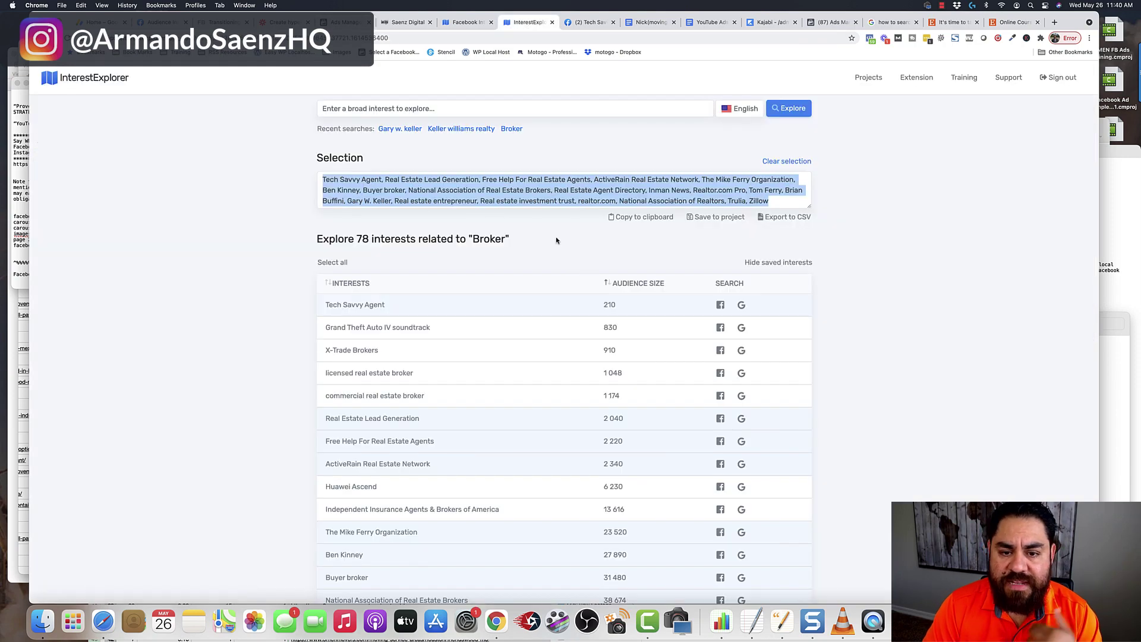
# - Create an Interest Explorer project called 'Realtor 2021' holding the current selection
pyautogui.click(708, 219)
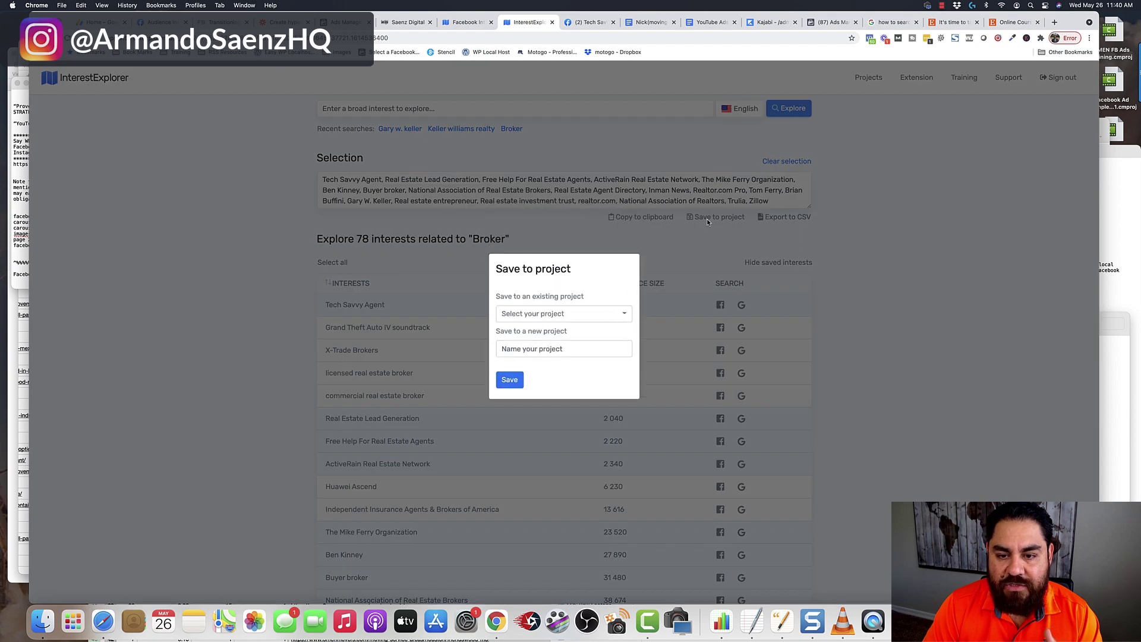
pyautogui.click(558, 356)
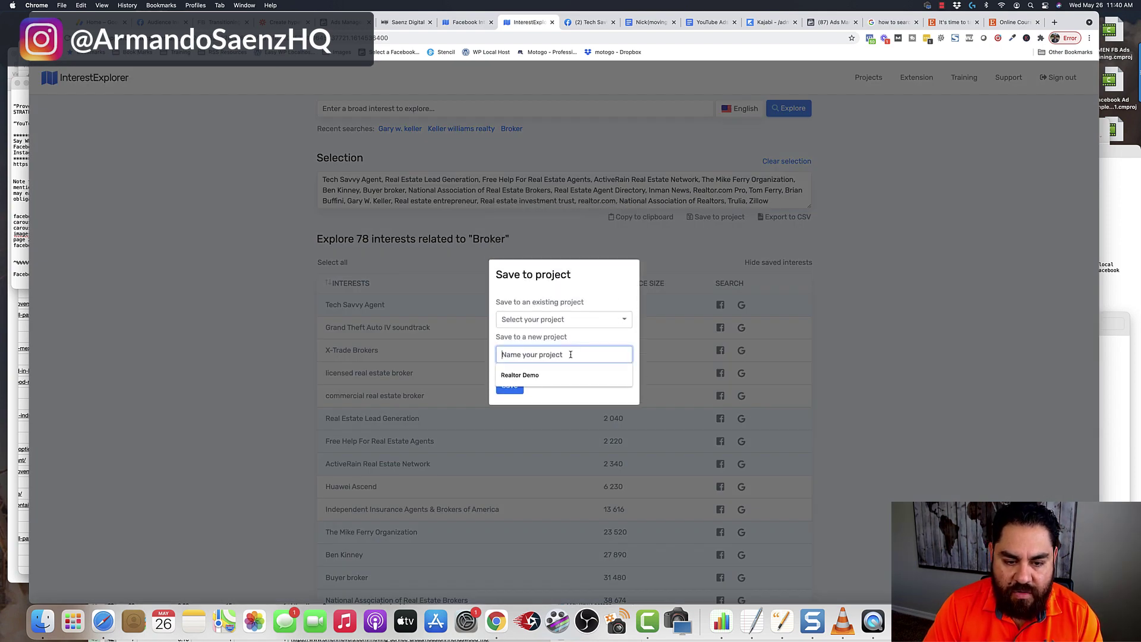
pyautogui.write('Realto')
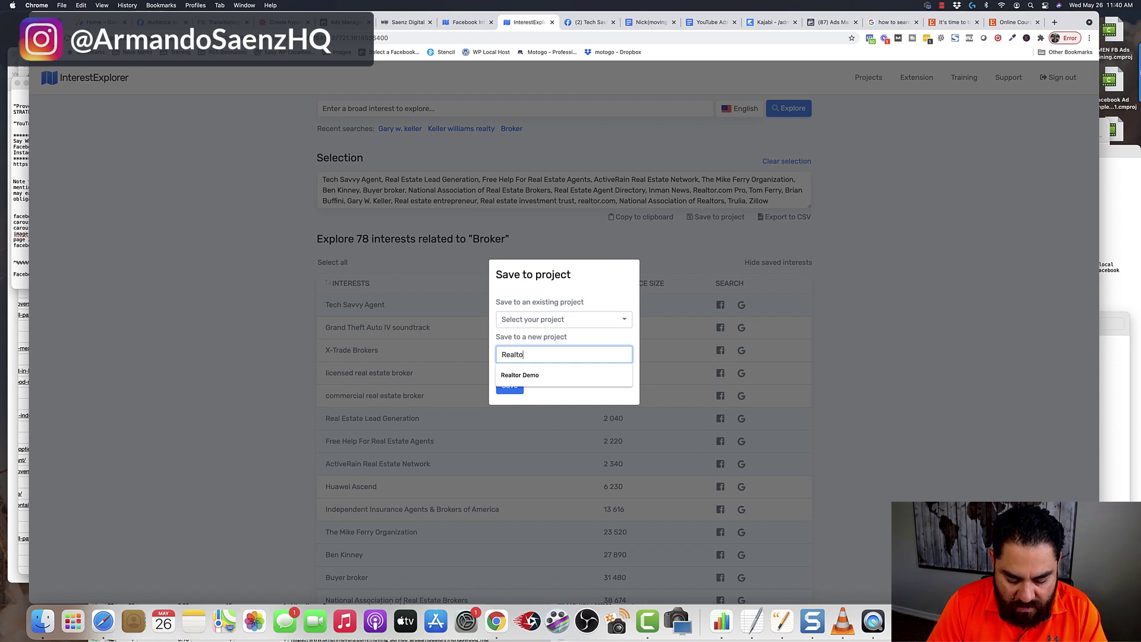
pyautogui.write('r 2021')
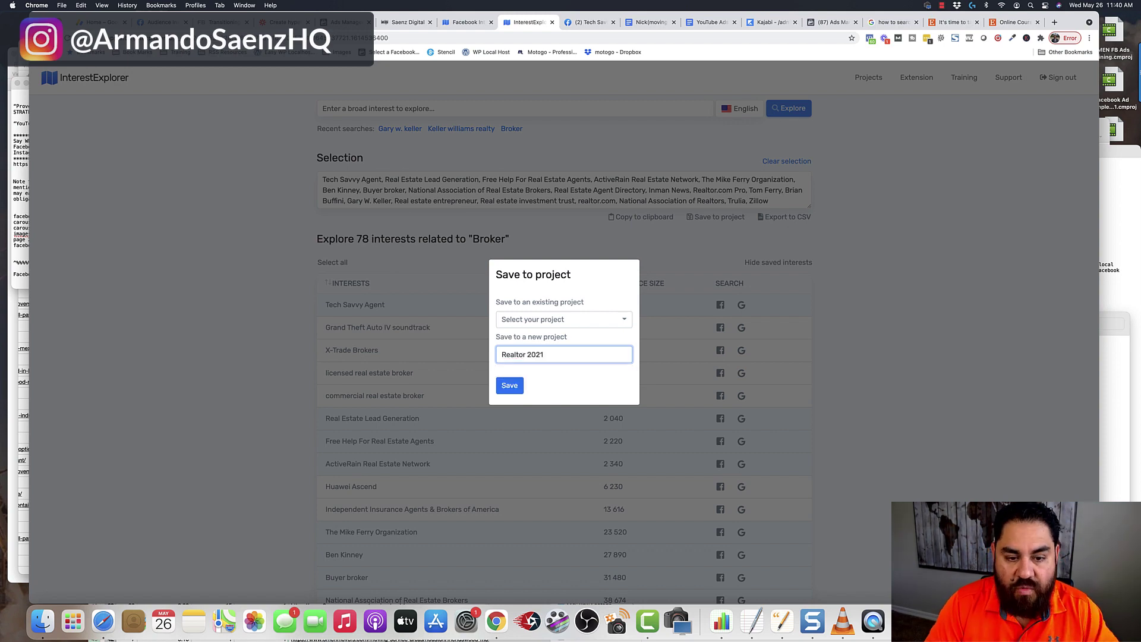
pyautogui.click(515, 386)
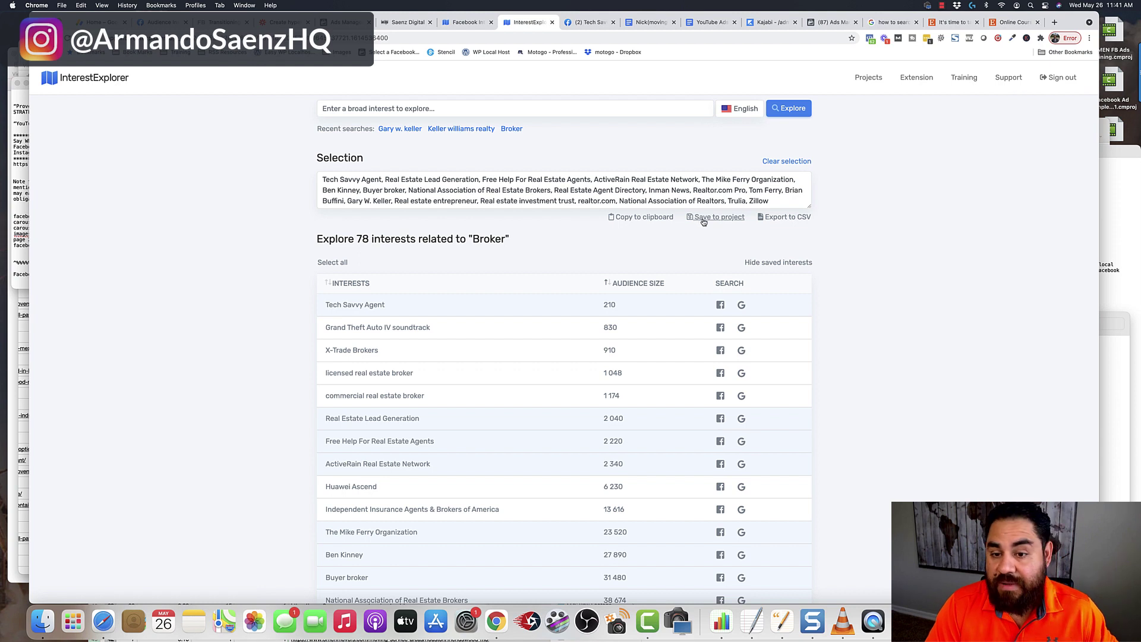
# - Open the Realtor 2021 project and select Ben Kinney, Buyer broker and National Association of Real Estate Brokers
pyautogui.click(868, 78)
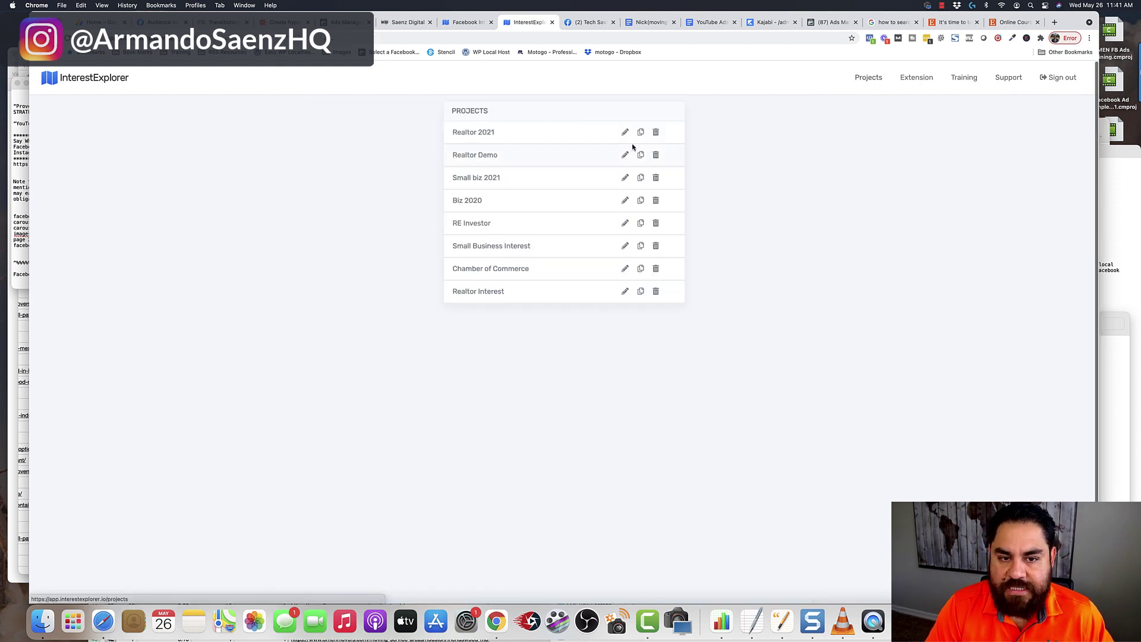
pyautogui.click(469, 132)
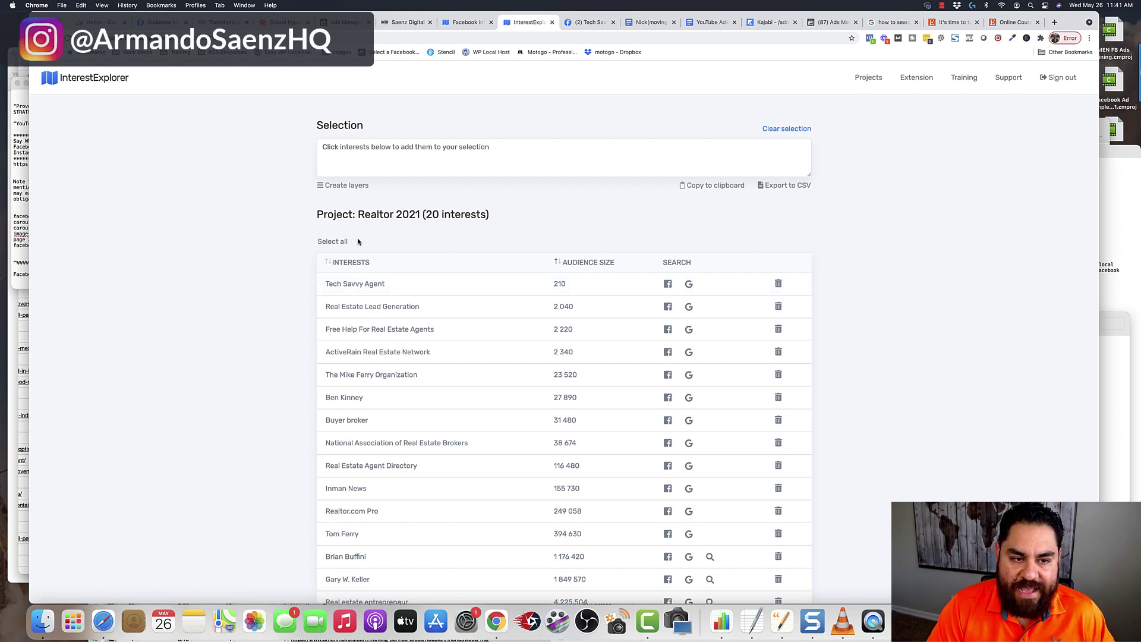
pyautogui.scroll(-2, 306, 270)
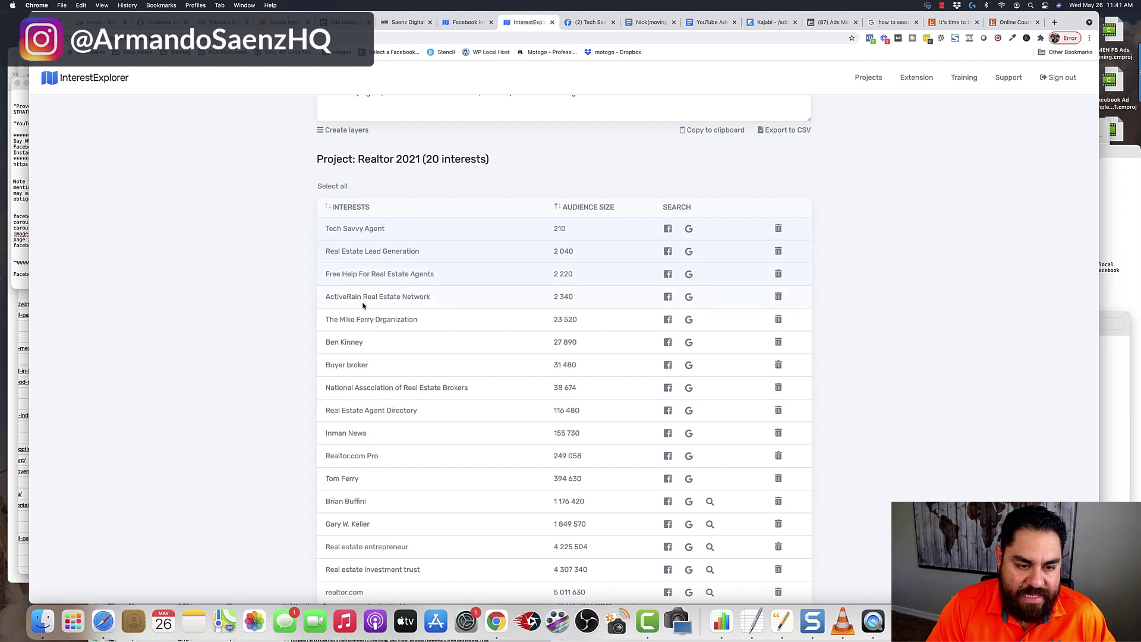
pyautogui.click(359, 340)
pyautogui.click(360, 363)
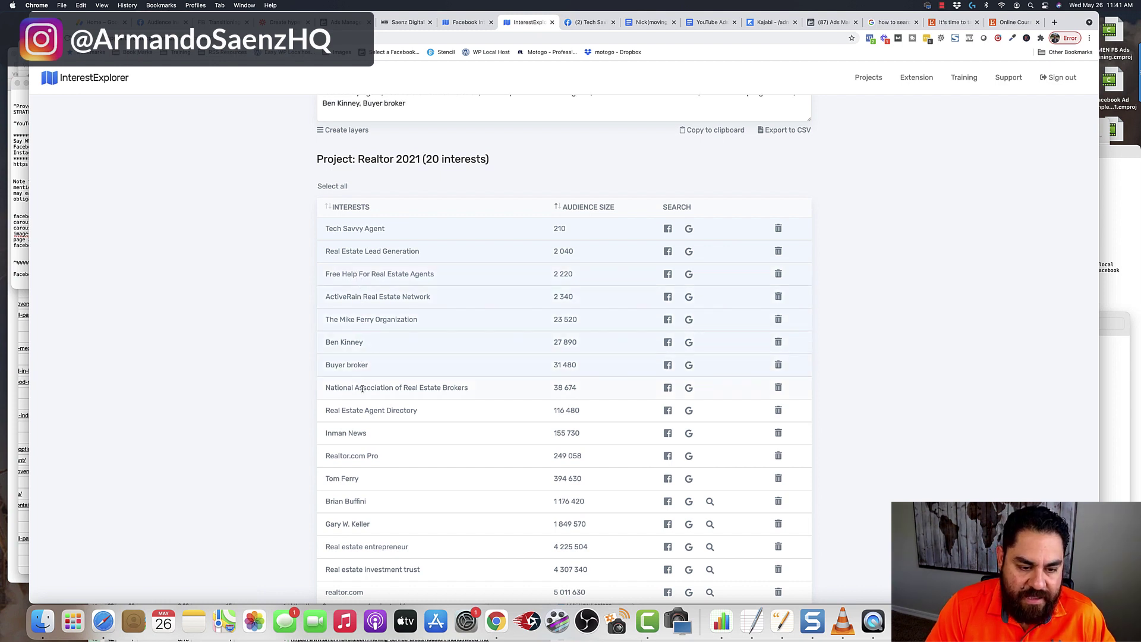
pyautogui.click(366, 388)
# - Add Real Estate Agent Directory, Inman News, Realtor.com Pro, Tom Ferry, Brian Buffini, Gary W. Keller and the rest through Zillow
pyautogui.click(367, 409)
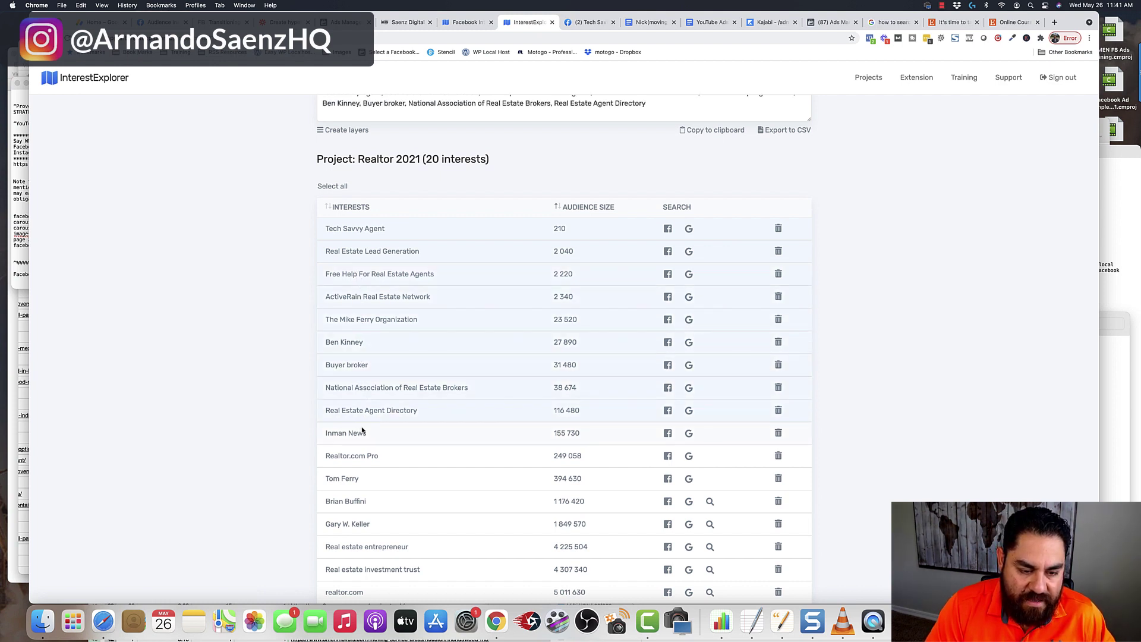
pyautogui.click(364, 433)
pyautogui.scroll(-3, 285, 371)
pyautogui.click(356, 383)
pyautogui.click(358, 406)
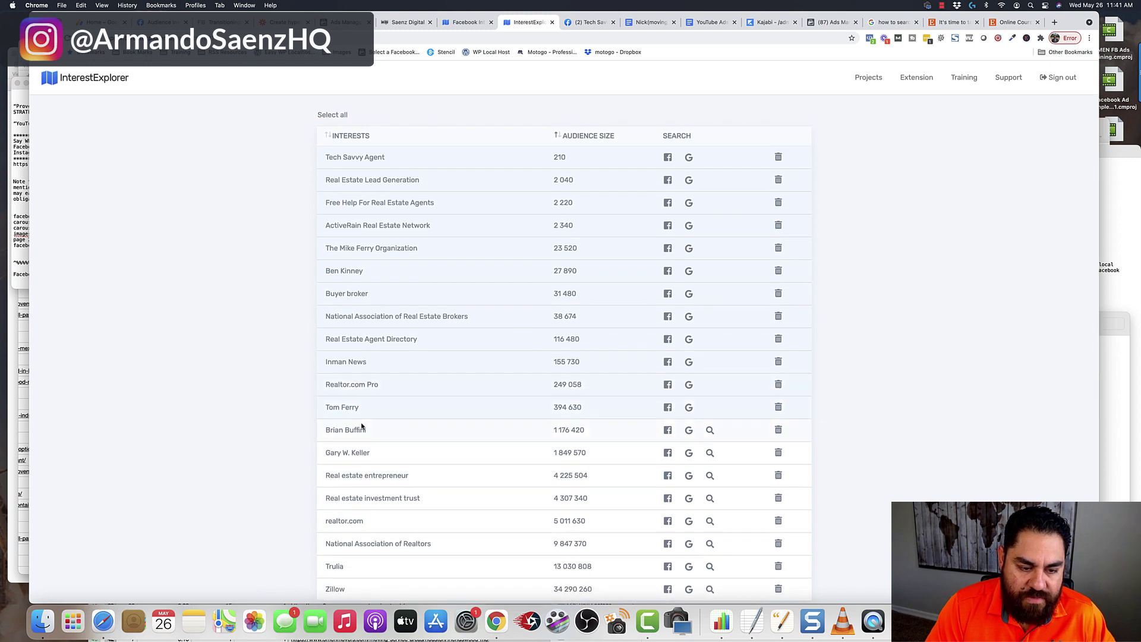
pyautogui.click(360, 428)
pyautogui.click(368, 452)
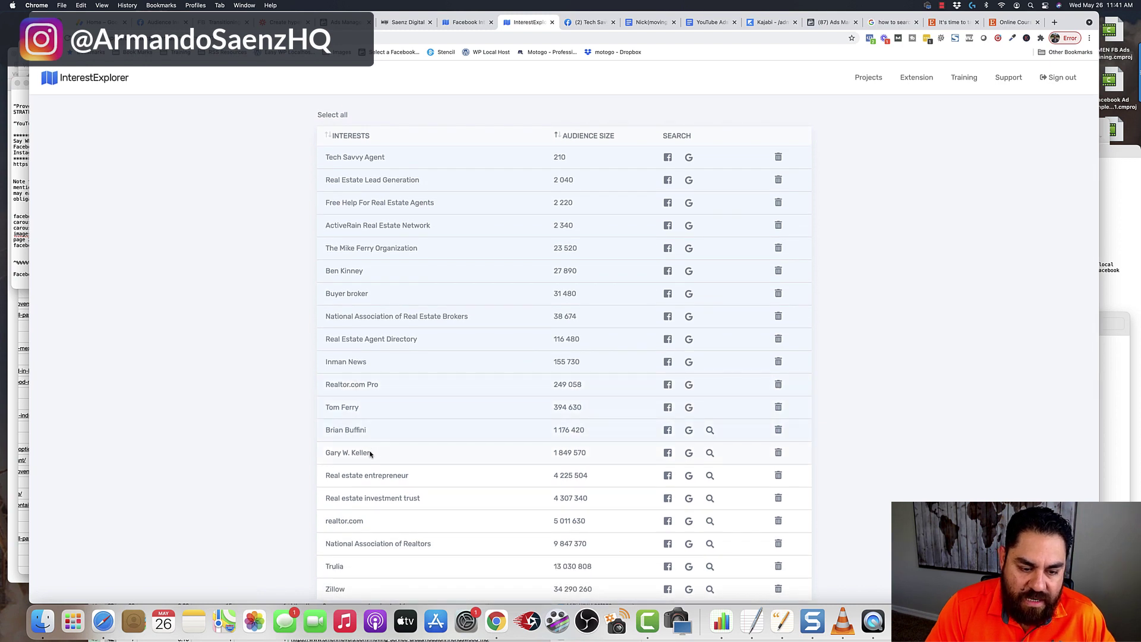
pyautogui.click(375, 498)
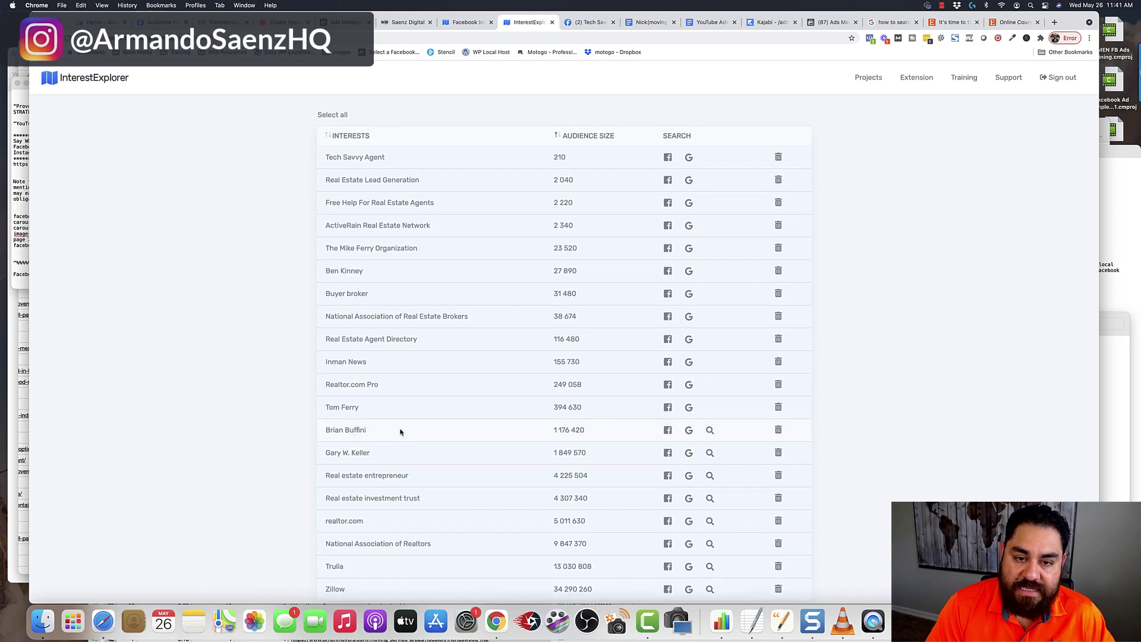
pyautogui.scroll(3, 327, 363)
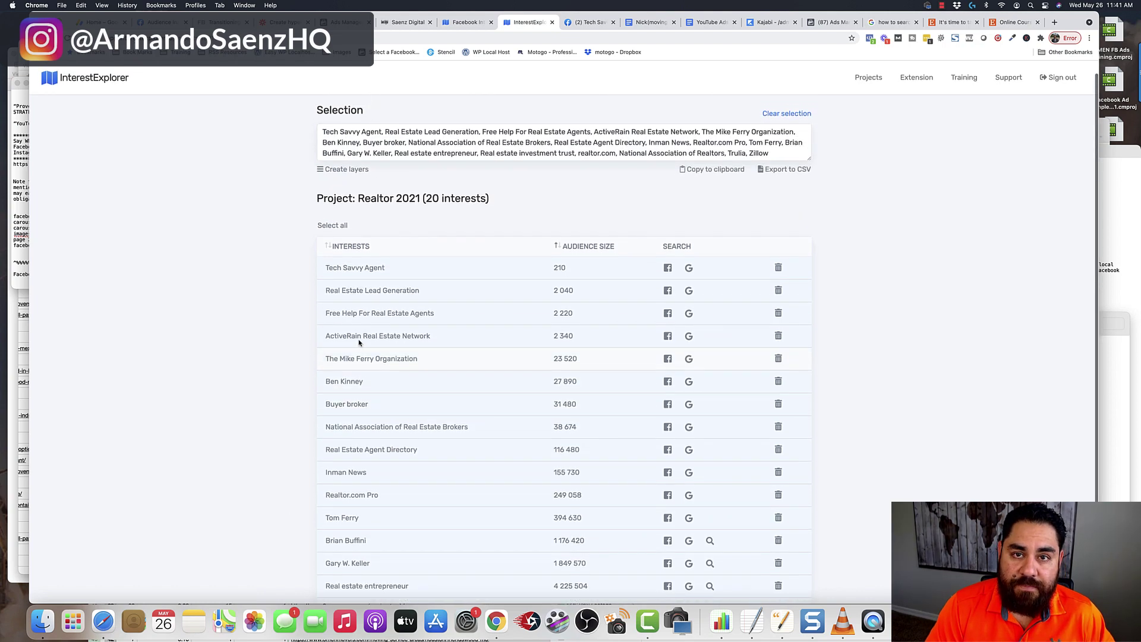
# - Build interest layers from the selection, with a second layer and random distribution
pyautogui.click(336, 170)
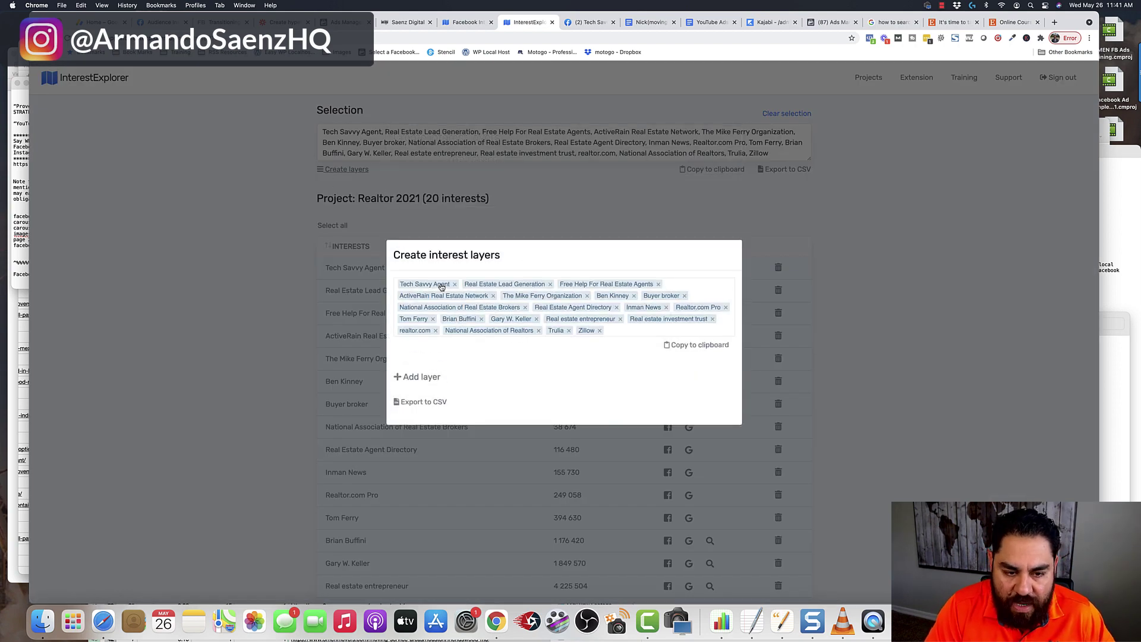
pyautogui.click(410, 377)
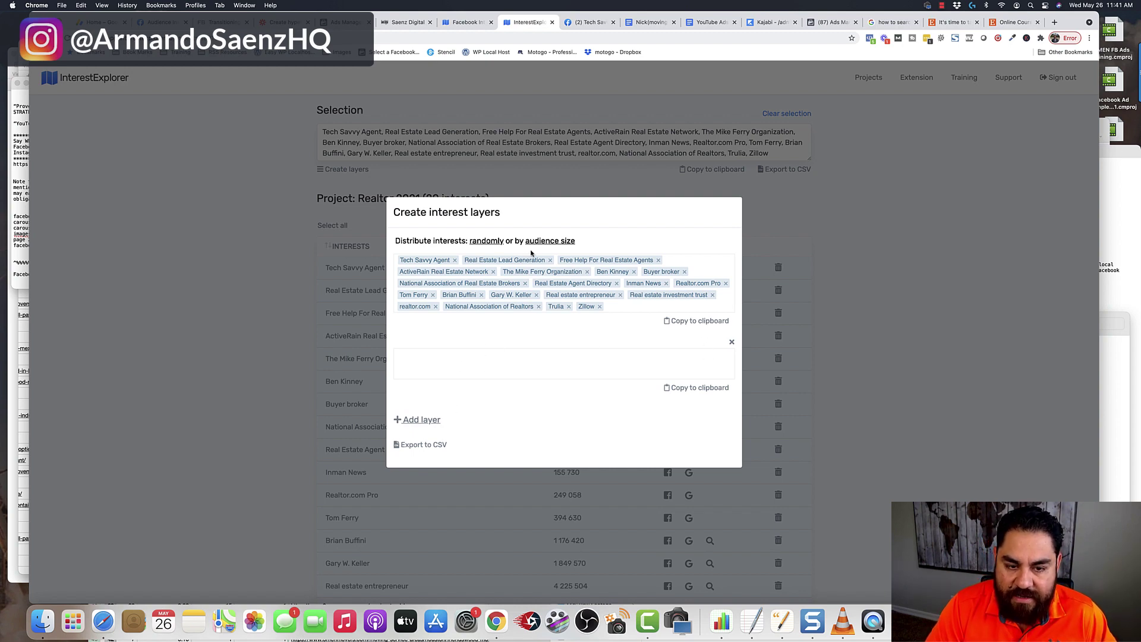
pyautogui.click(486, 241)
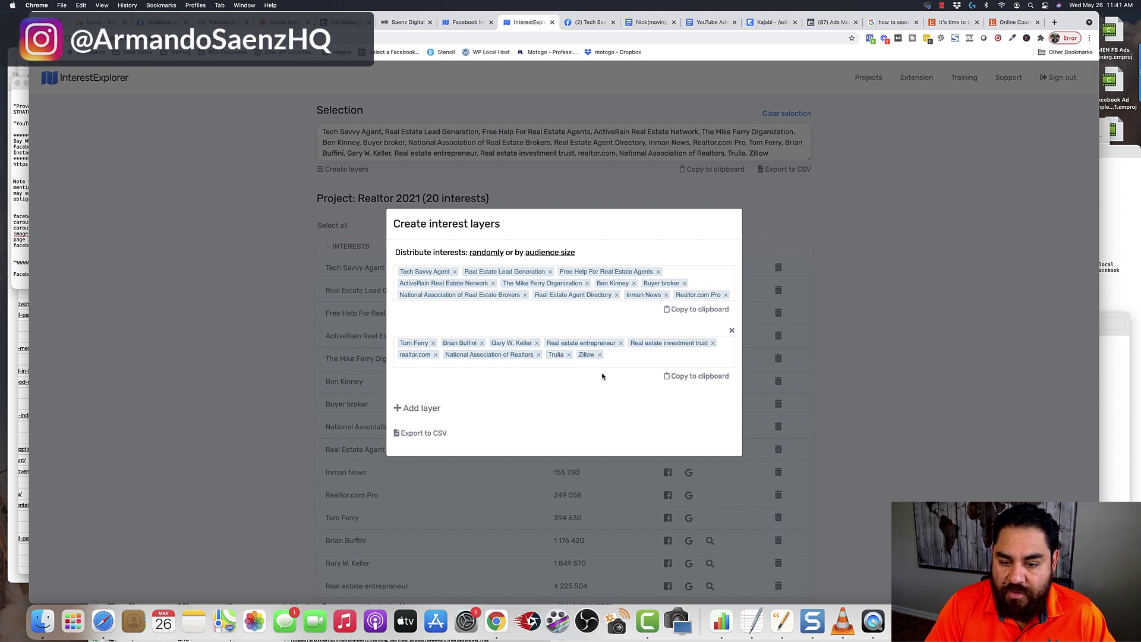
# - Add a third layer, reshuffle the interests randomly, and copy the first layer's interests
pyautogui.click(418, 410)
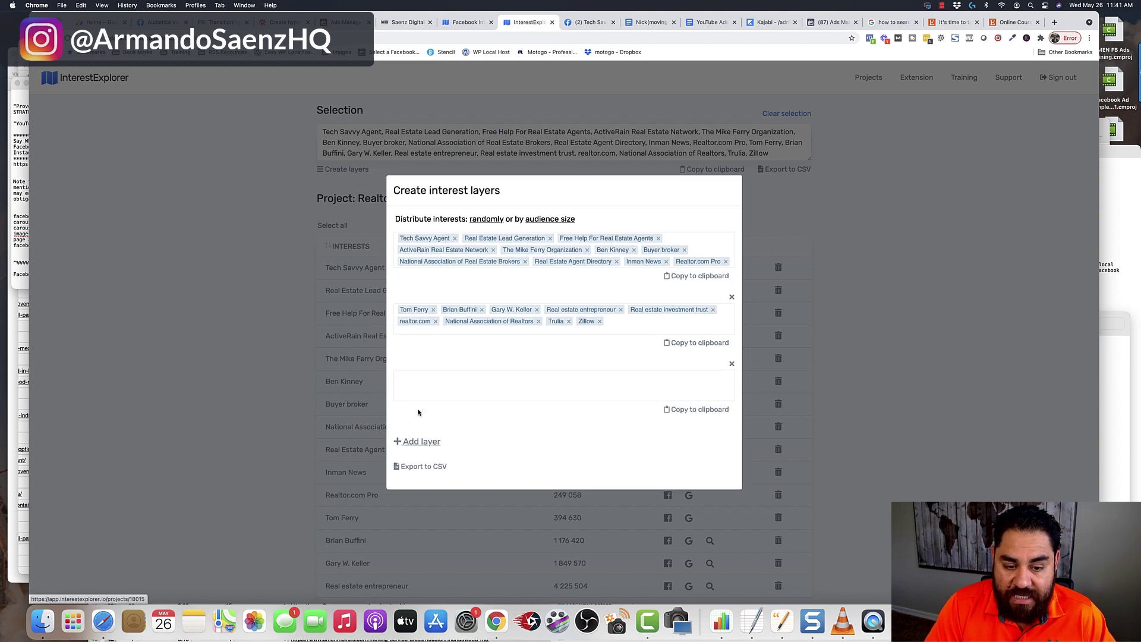
pyautogui.click(541, 220)
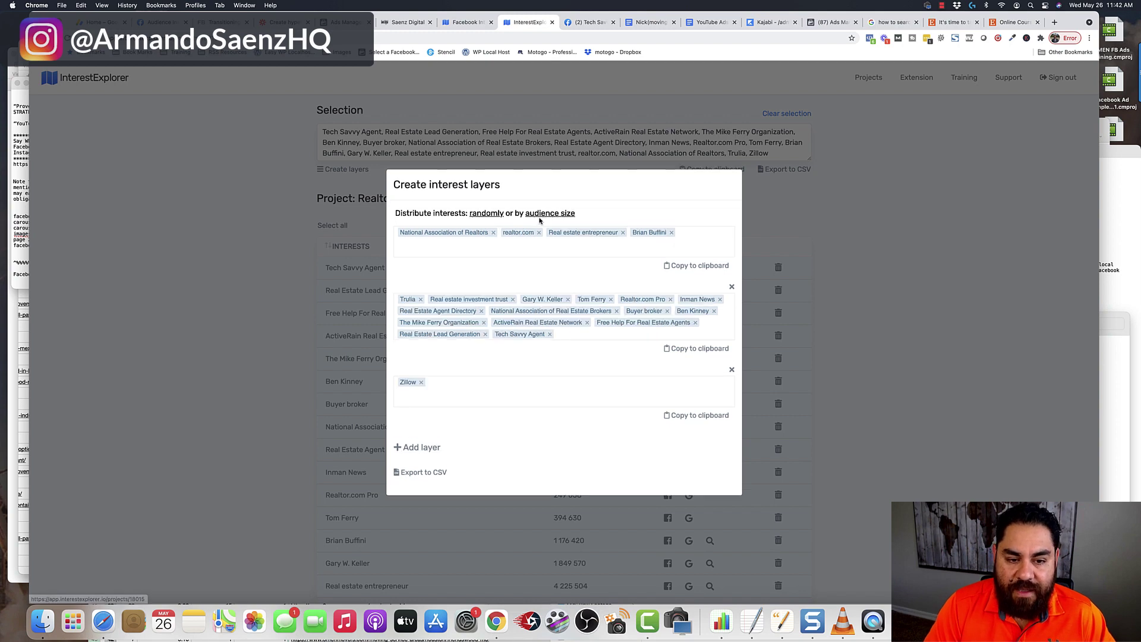
pyautogui.click(491, 217)
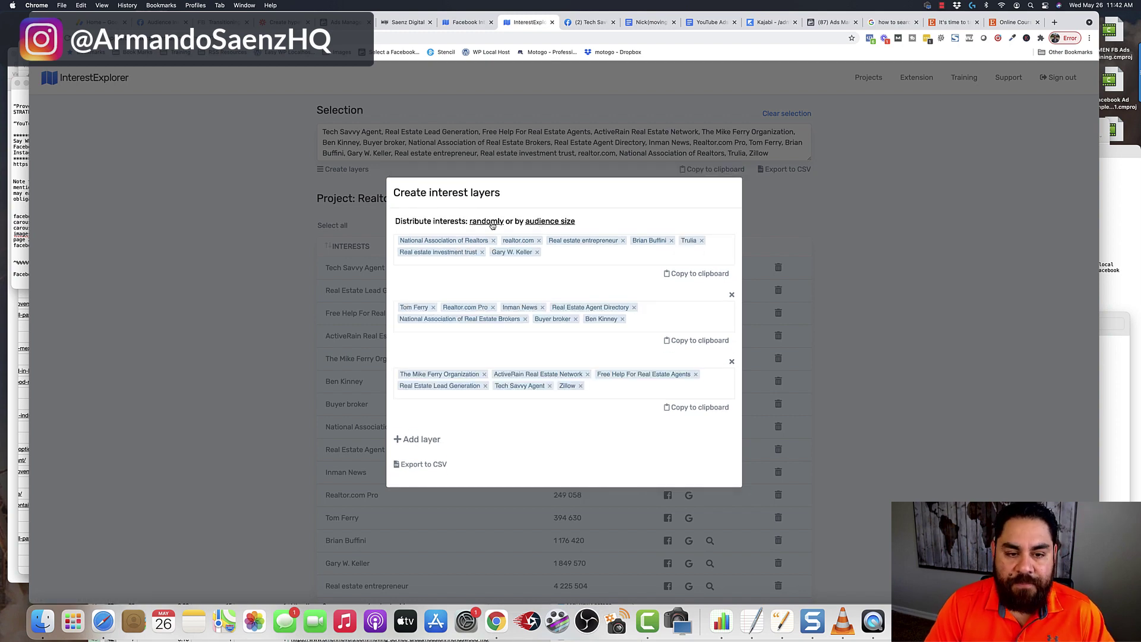
pyautogui.click(695, 274)
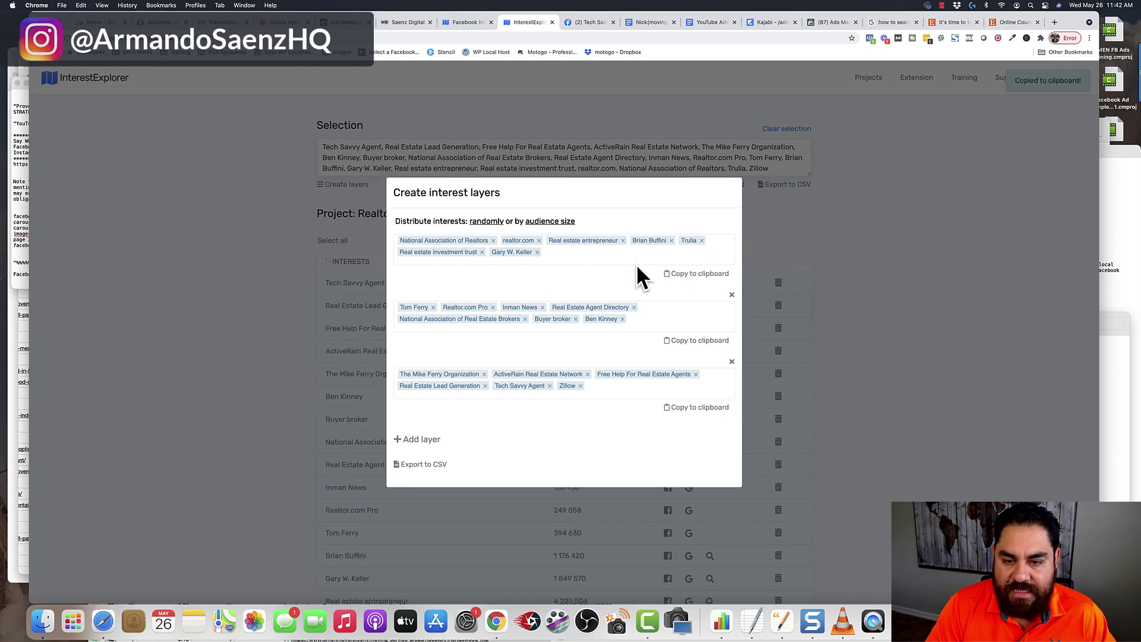
pyautogui.click(348, 24)
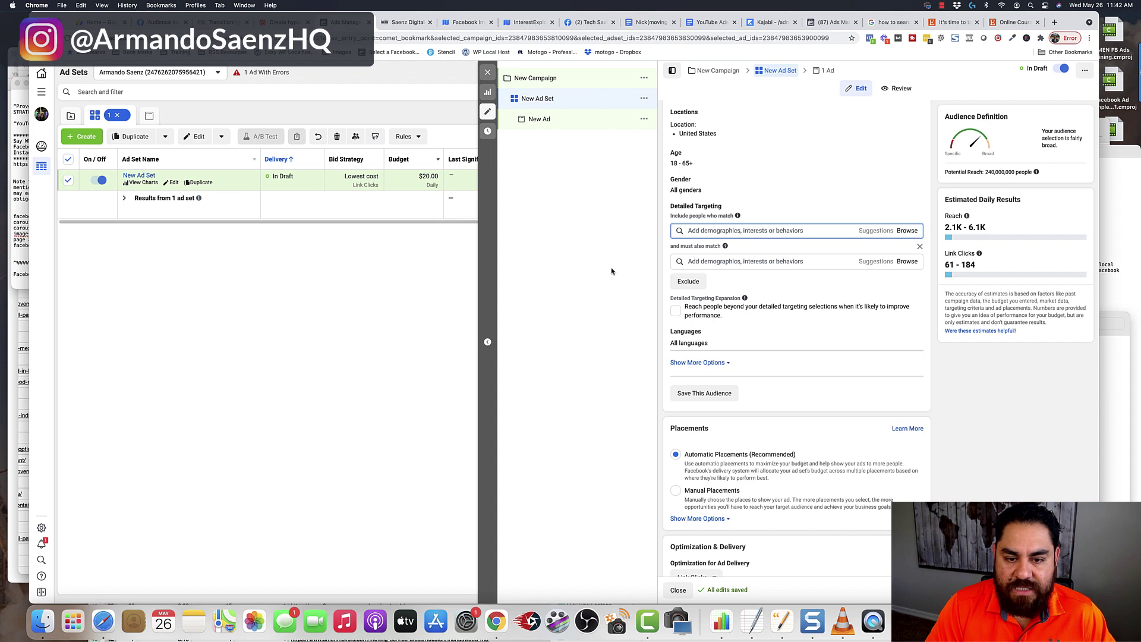
# - Paste the first layer's interests into the ad set's Detailed Targeting
pyautogui.click(719, 231)
pyautogui.press('cmd+v')
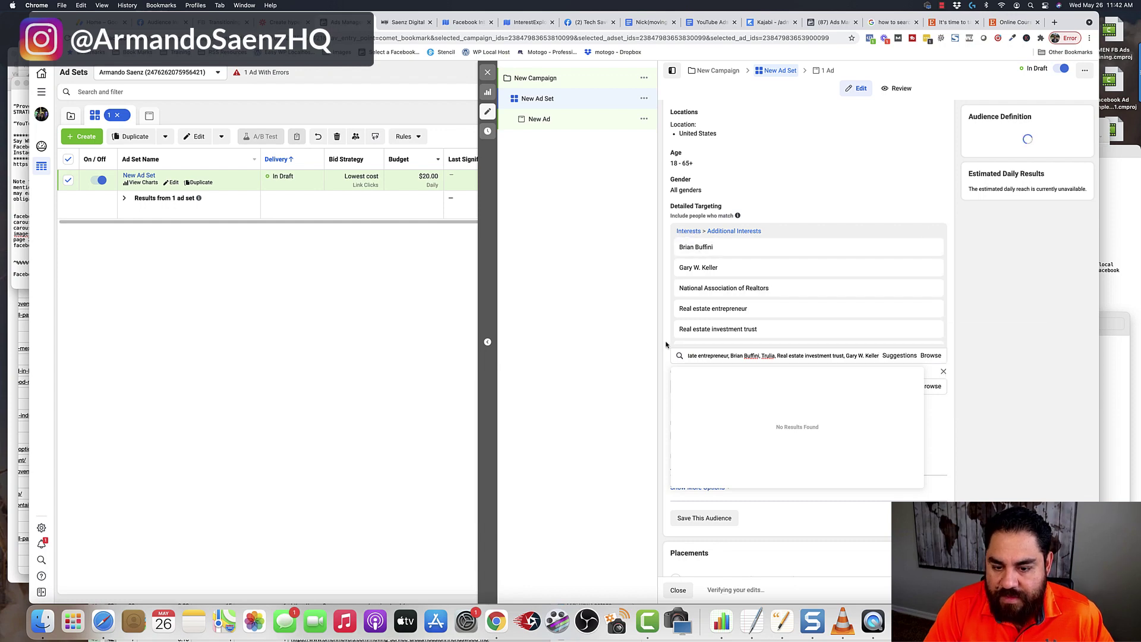
pyautogui.scroll(-2, 711, 324)
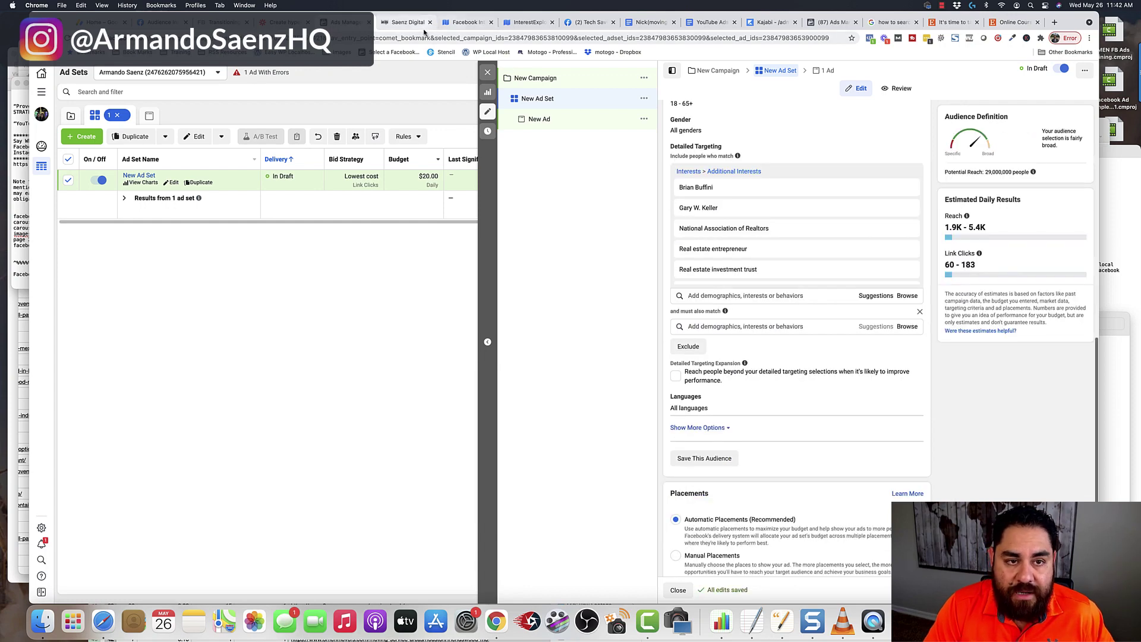
# - Paste the second layer's six interests into 'and must also match', giving 1,100,000 potential reach
pyautogui.click(520, 22)
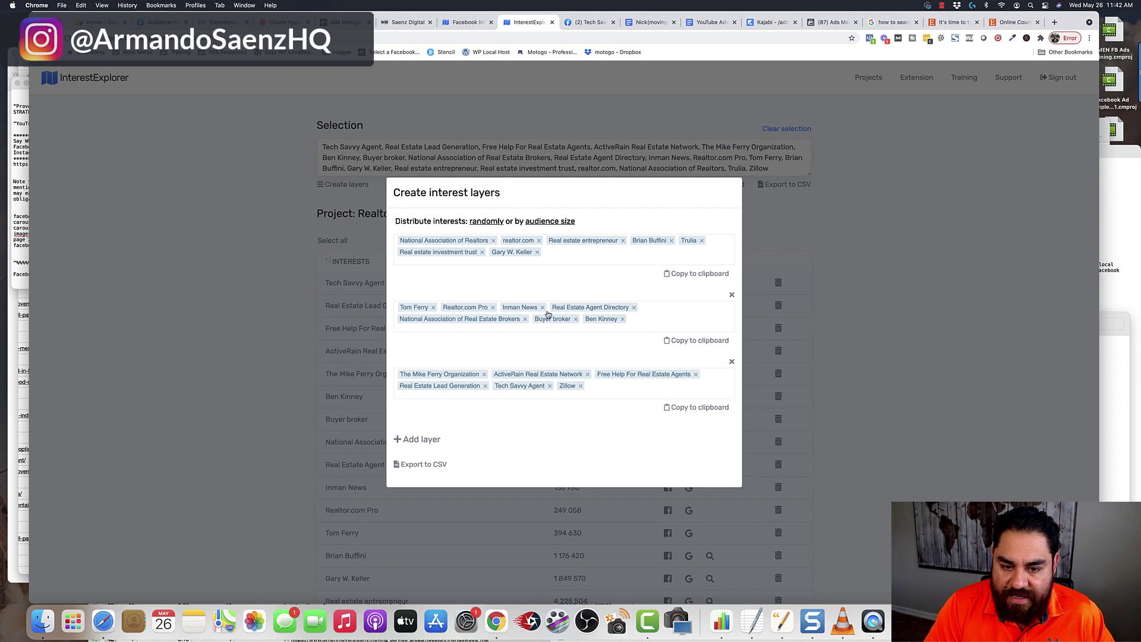
pyautogui.click(681, 341)
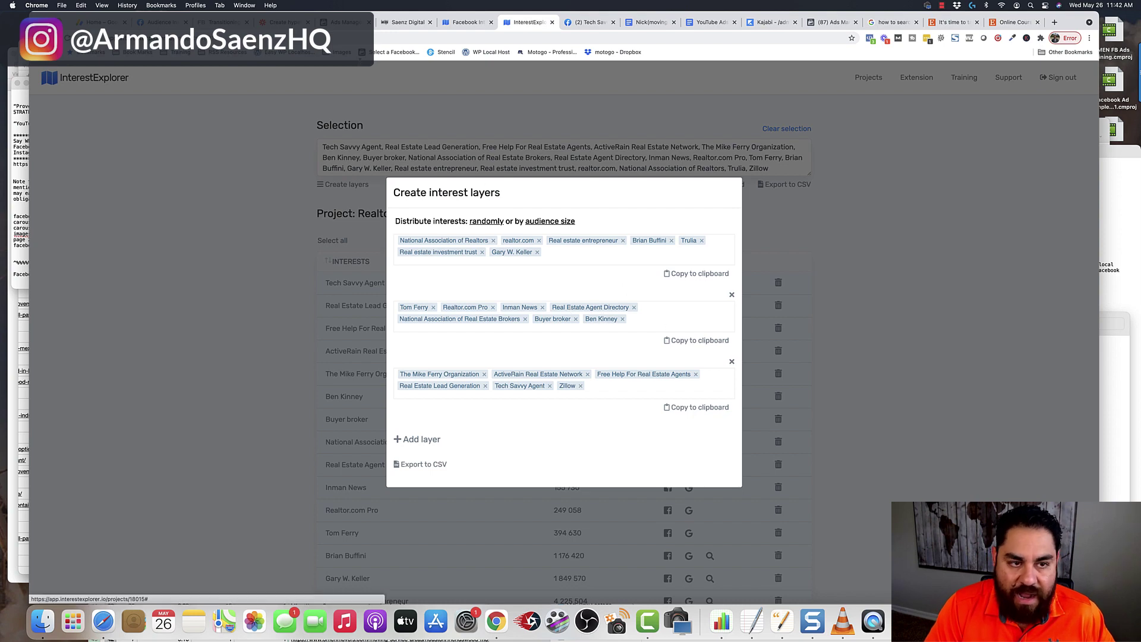
pyautogui.click(355, 24)
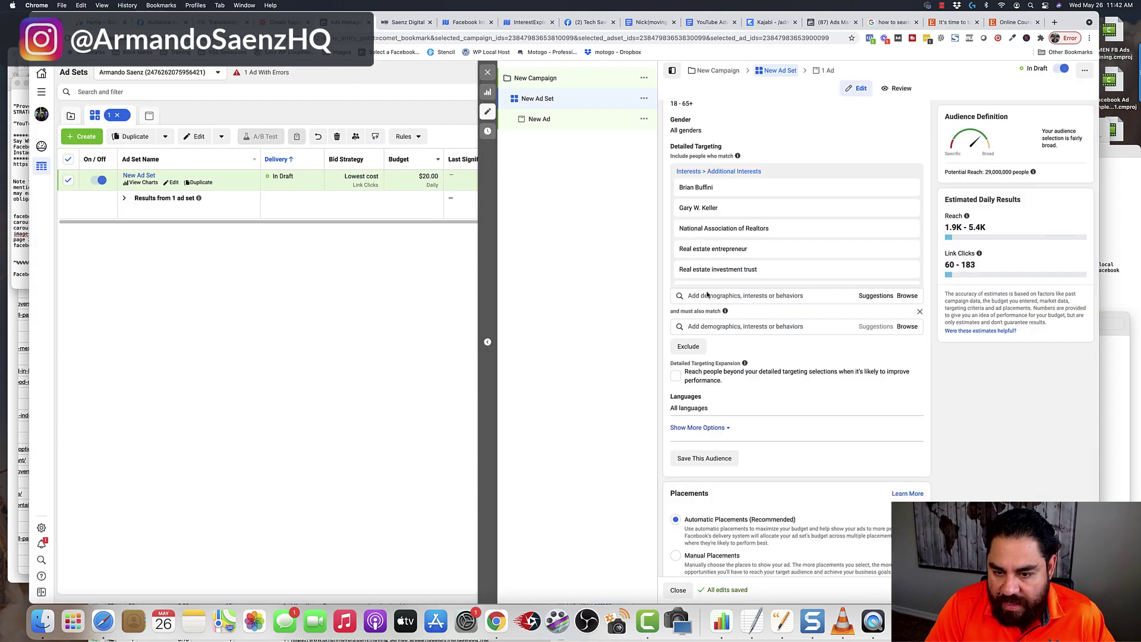
pyautogui.click(747, 326)
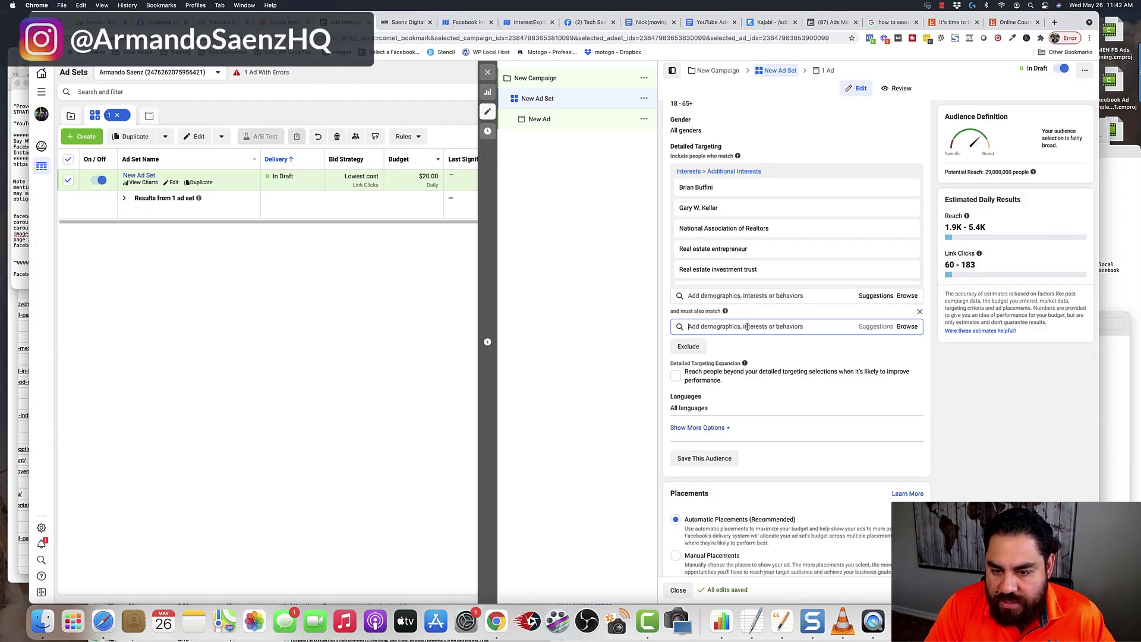
pyautogui.press('super+v')
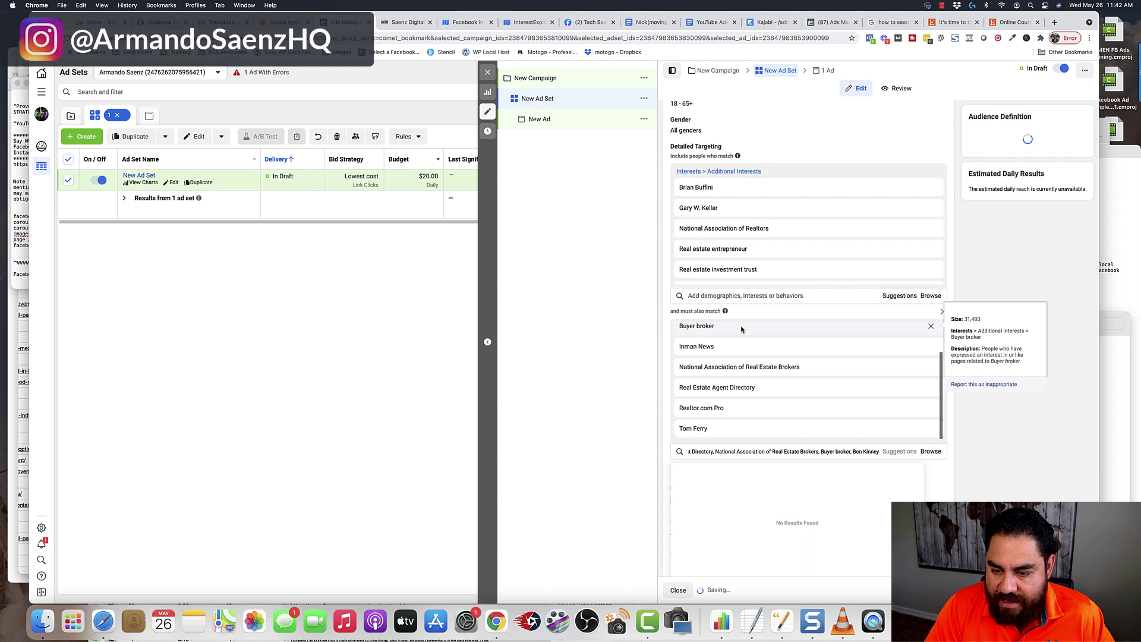
pyautogui.click(742, 419)
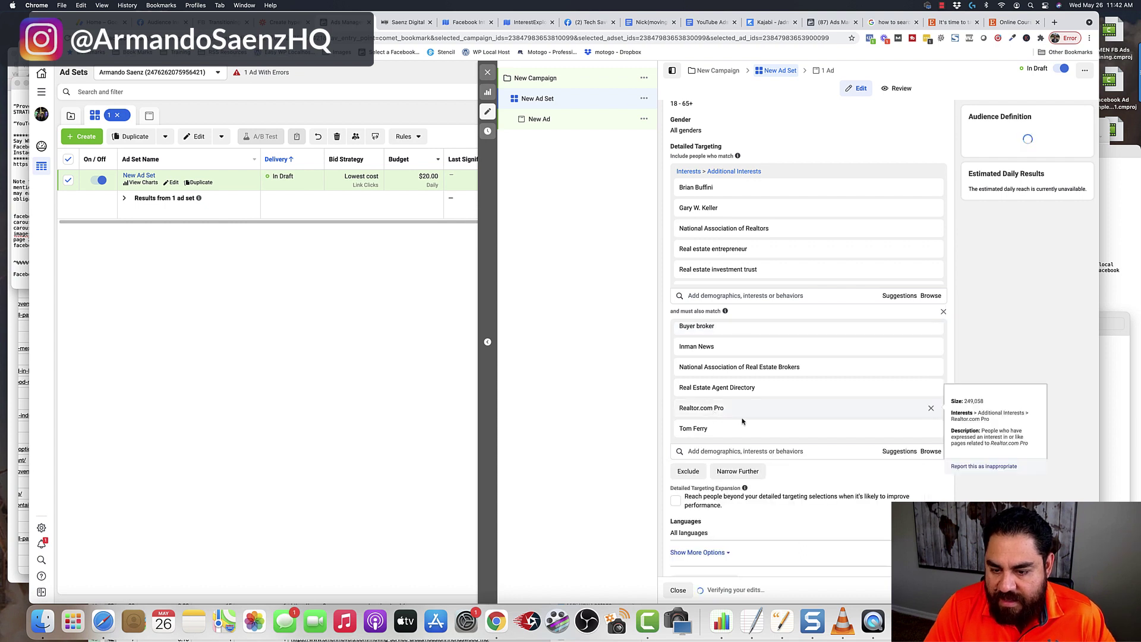
pyautogui.moveTo(726, 312)
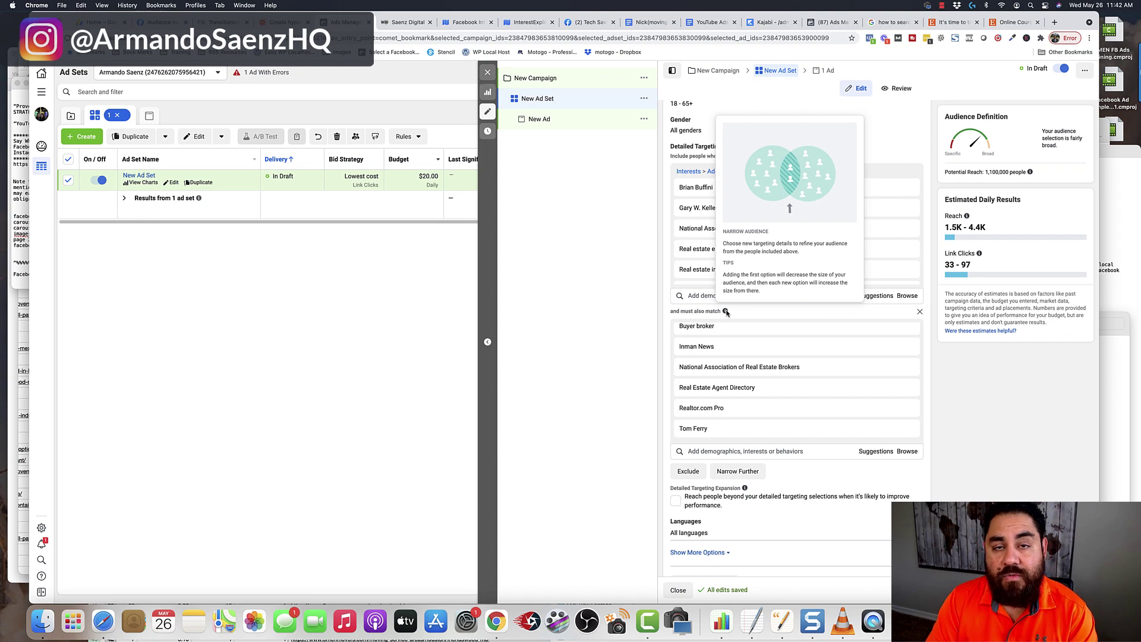
pyautogui.moveTo(702, 215)
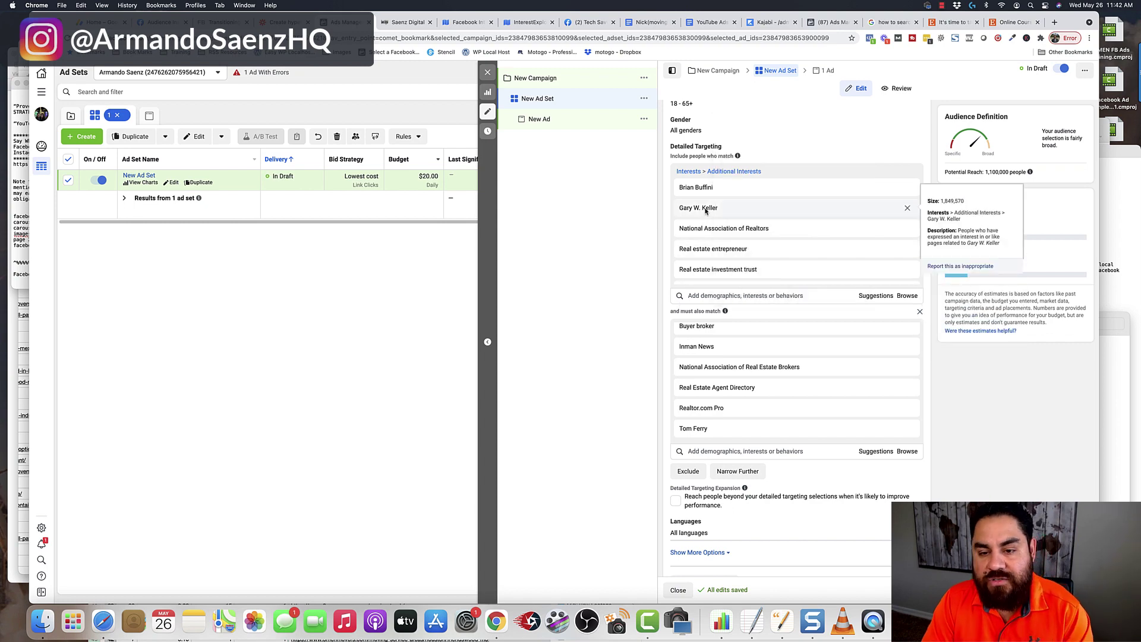
pyautogui.moveTo(729, 348)
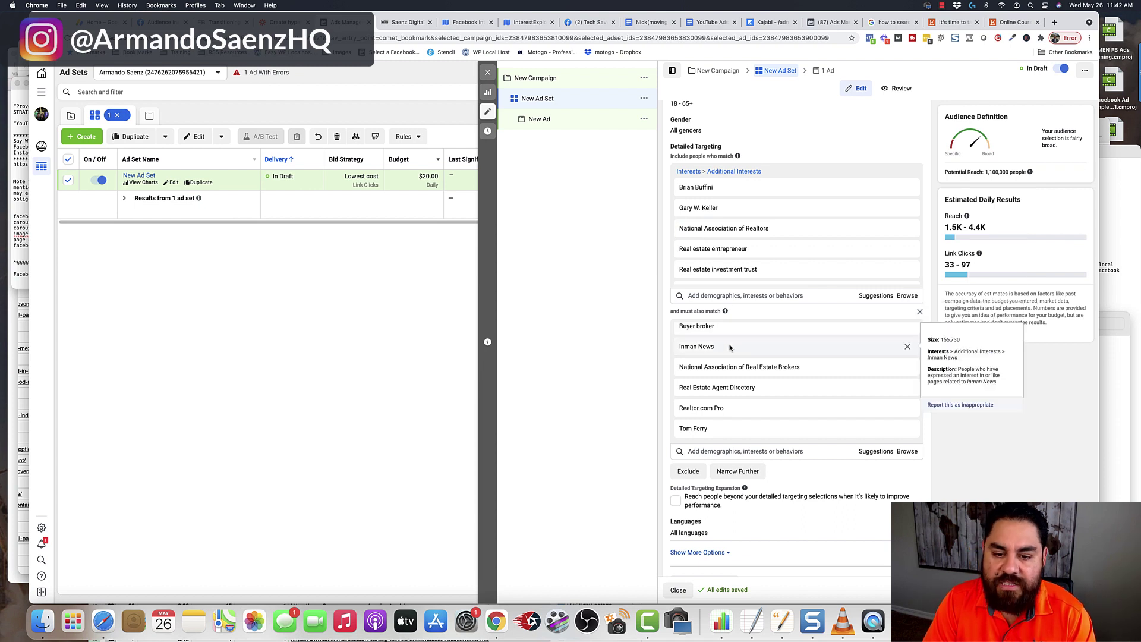
pyautogui.moveTo(726, 388)
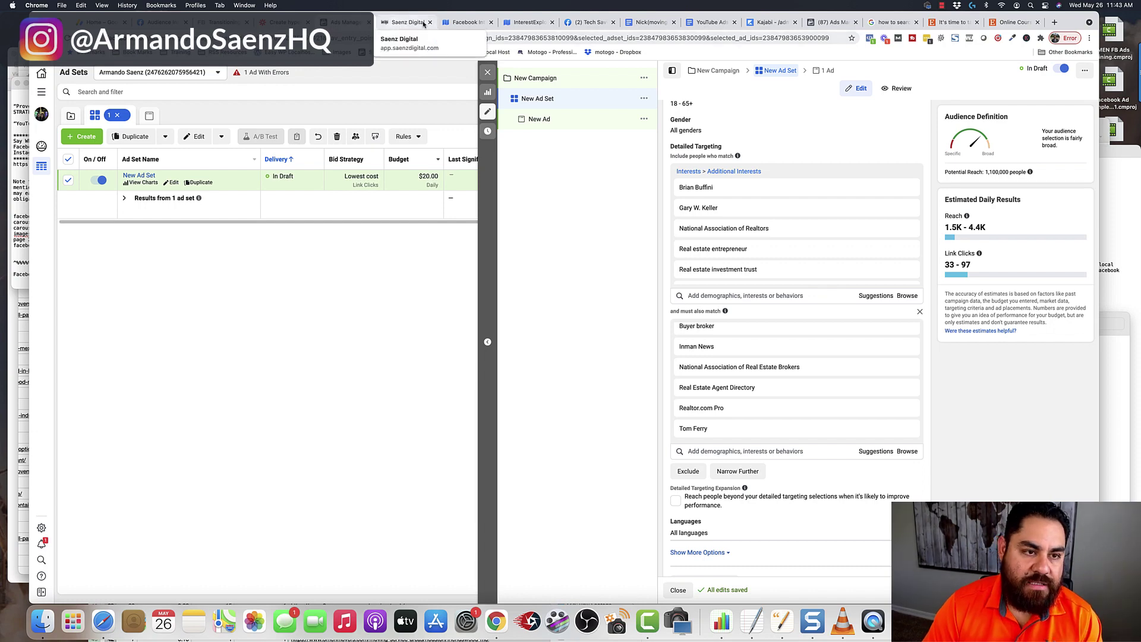
pyautogui.click(520, 24)
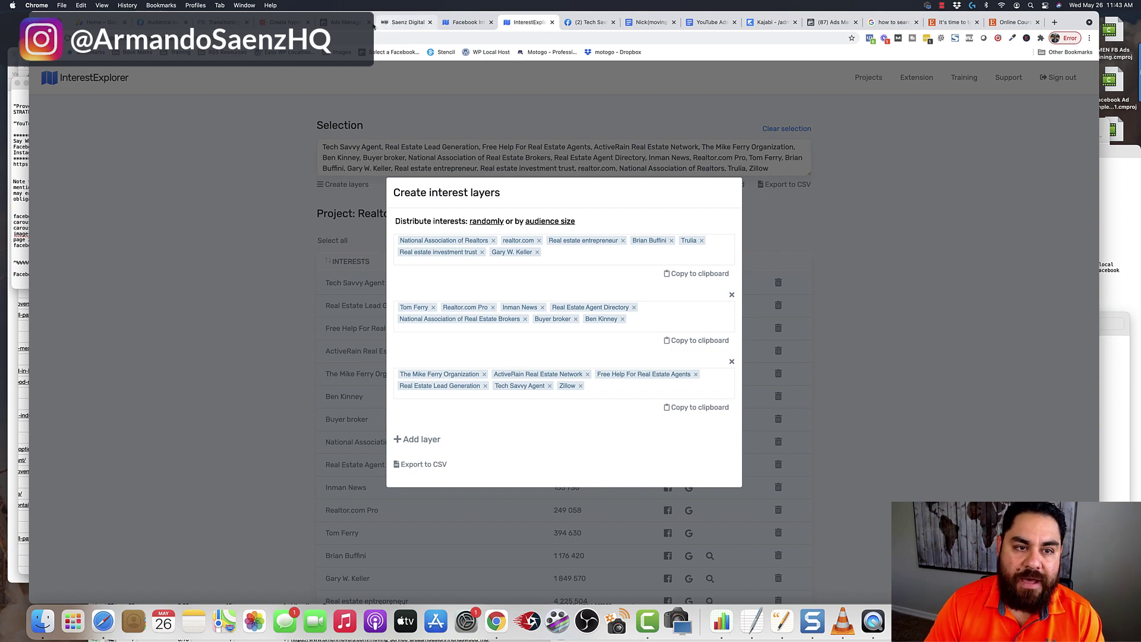
pyautogui.click(350, 24)
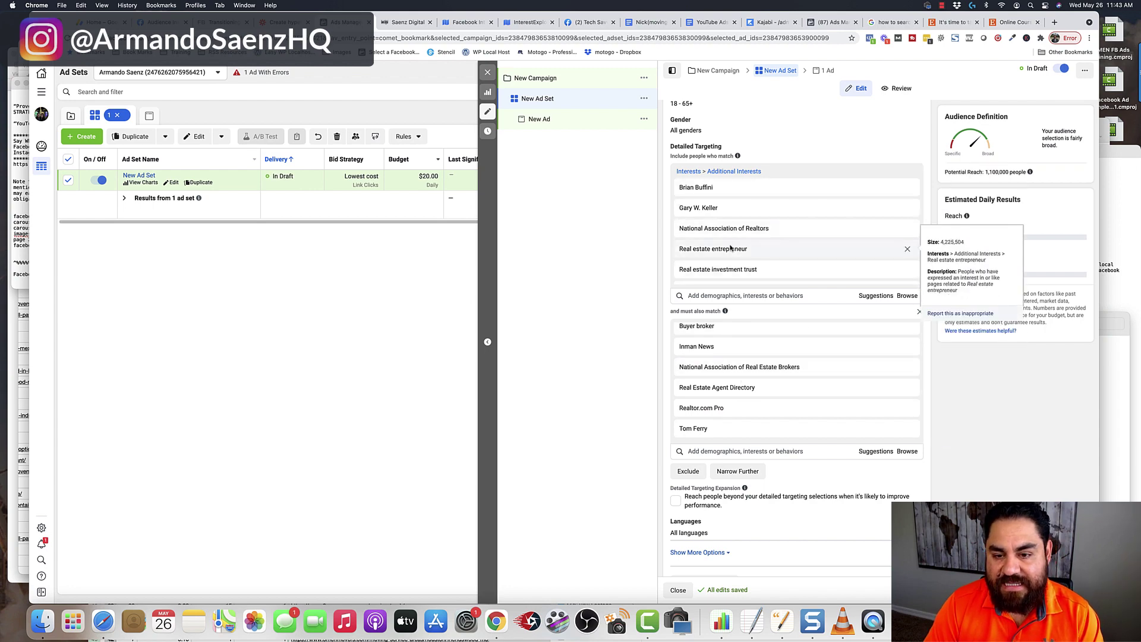
pyautogui.moveTo(778, 407)
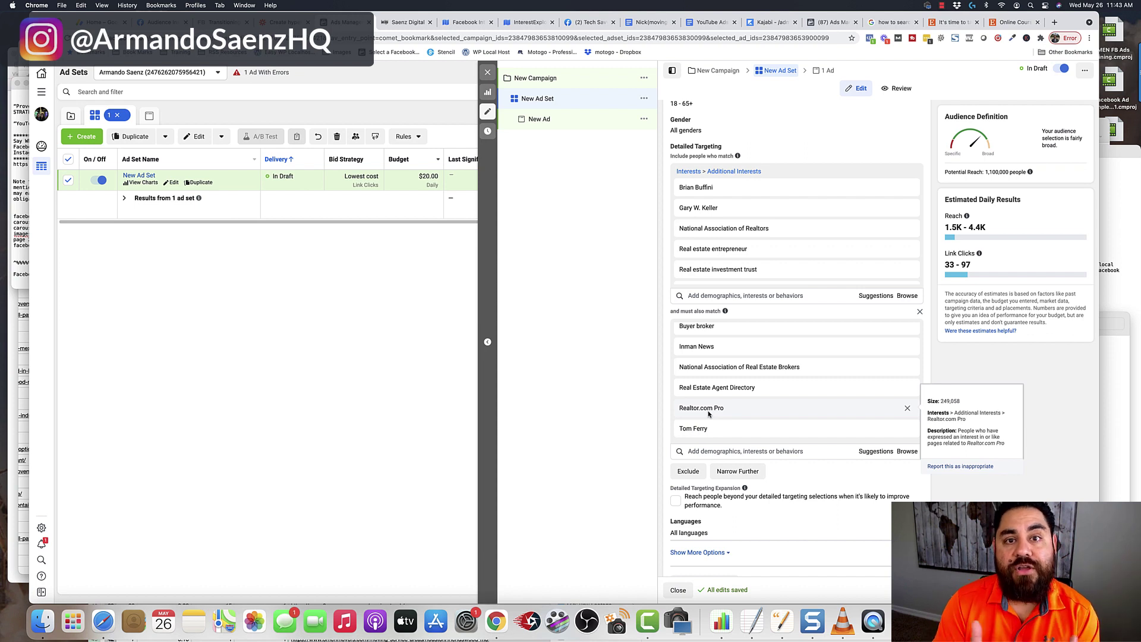
pyautogui.scroll(4, 710, 410)
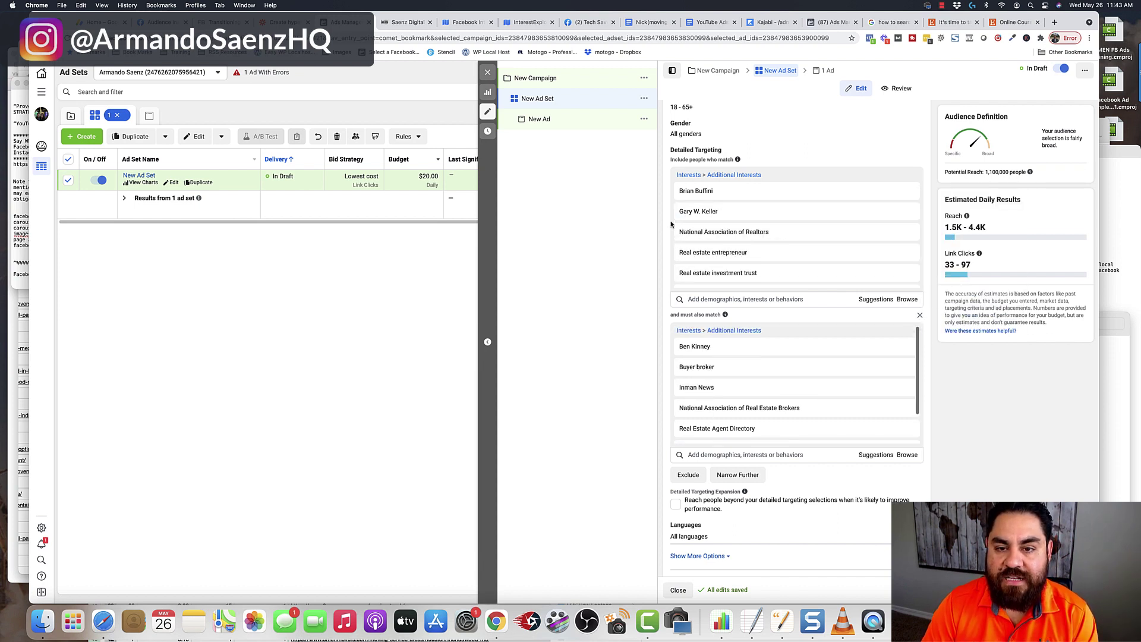
pyautogui.scroll(2, 681, 196)
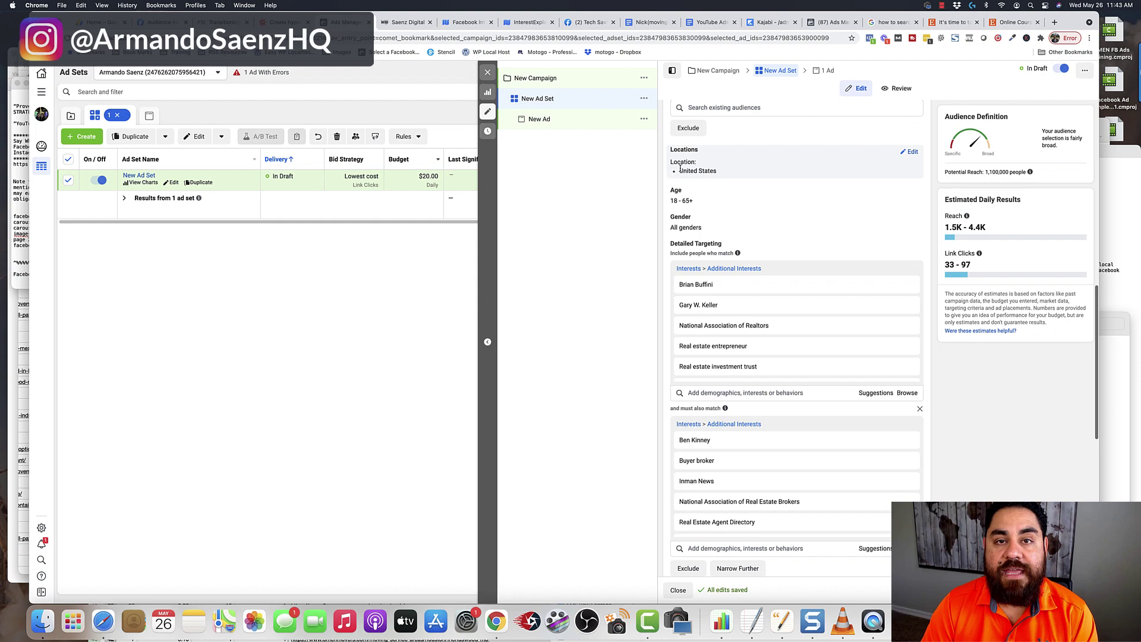